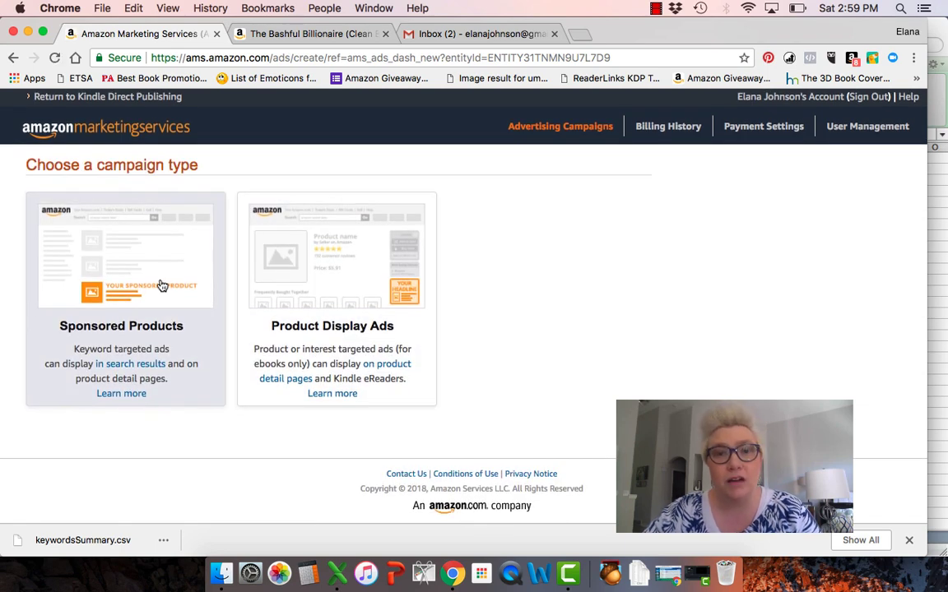
Choose Sponsored Products as the campaign type for the new ad
{"action": "left_click", "coordinate": [162, 285]}
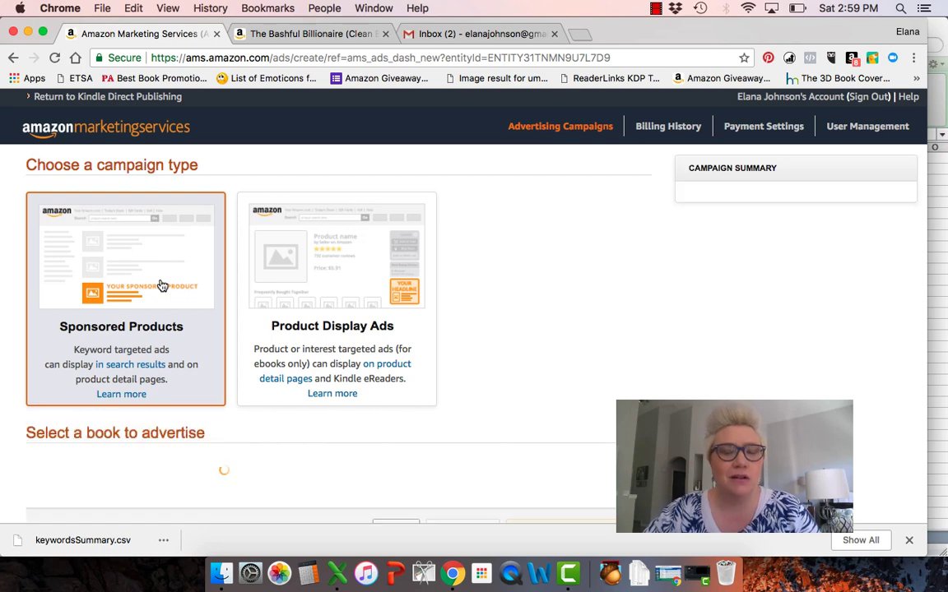
{"action": "scroll", "coordinate": [155, 311], "scroll_direction": "down", "scroll_amount": 3}
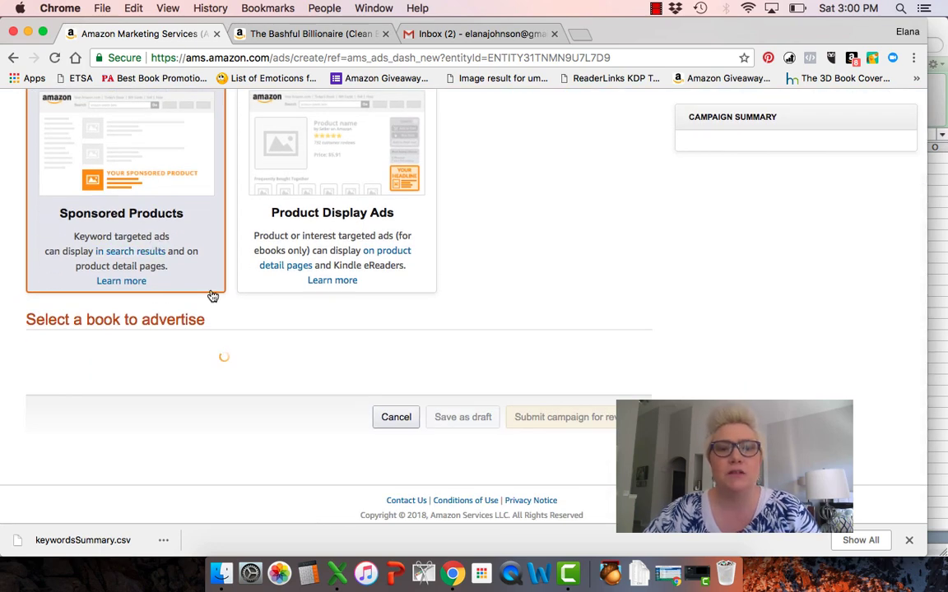
{"action": "scroll", "coordinate": [316, 419], "scroll_direction": "down", "scroll_amount": 5}
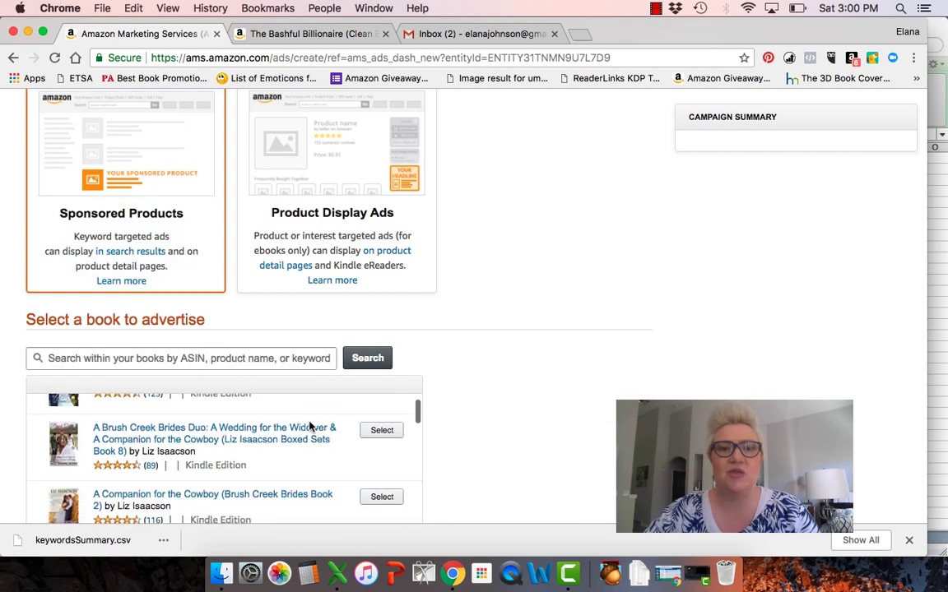
Search the book list for "the bashful billionaire" and select the Kindle Edition as the book to advertise
{"action": "scroll", "coordinate": [543, 379], "scroll_direction": "down", "scroll_amount": 1}
{"action": "scroll", "coordinate": [527, 362], "scroll_direction": "down", "scroll_amount": 3}
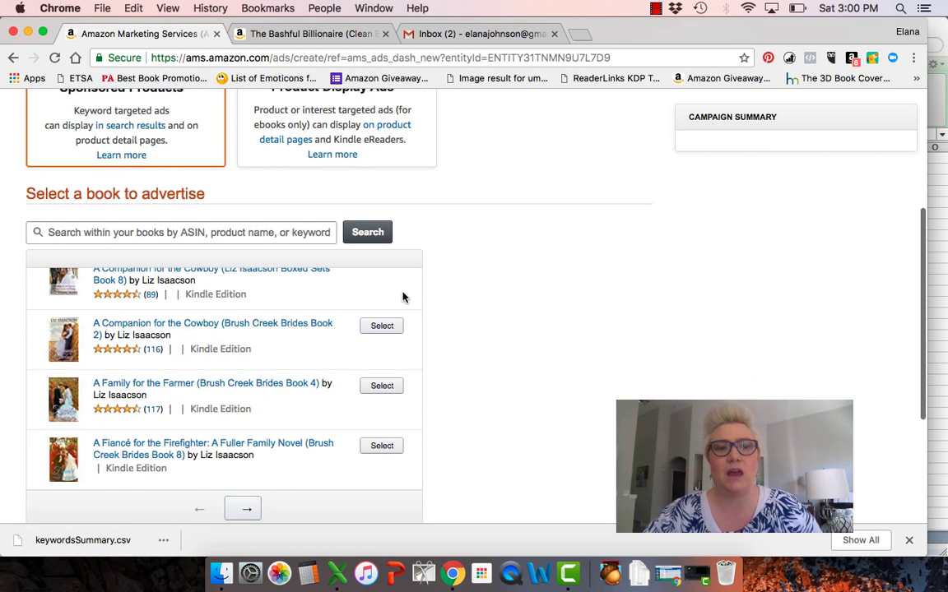
{"action": "left_click", "coordinate": [292, 232]}
{"action": "type", "text": "the bas"}
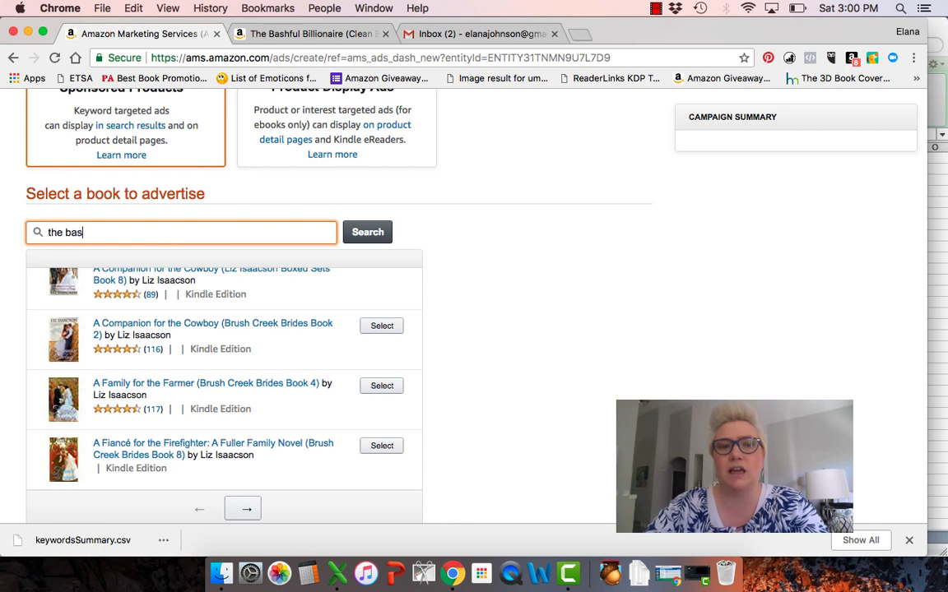
{"action": "type", "text": "hful billionaire"}
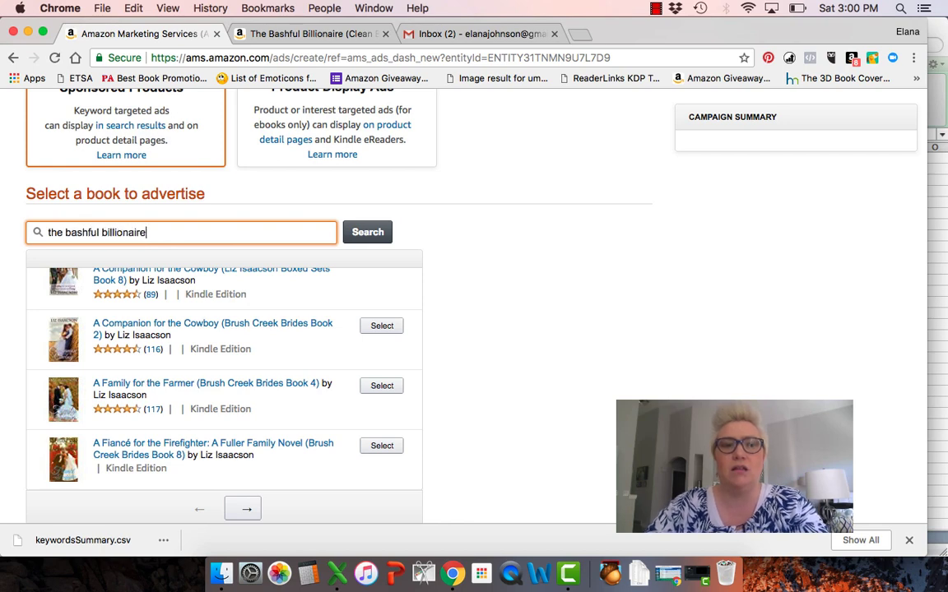
{"action": "left_click", "coordinate": [367, 232]}
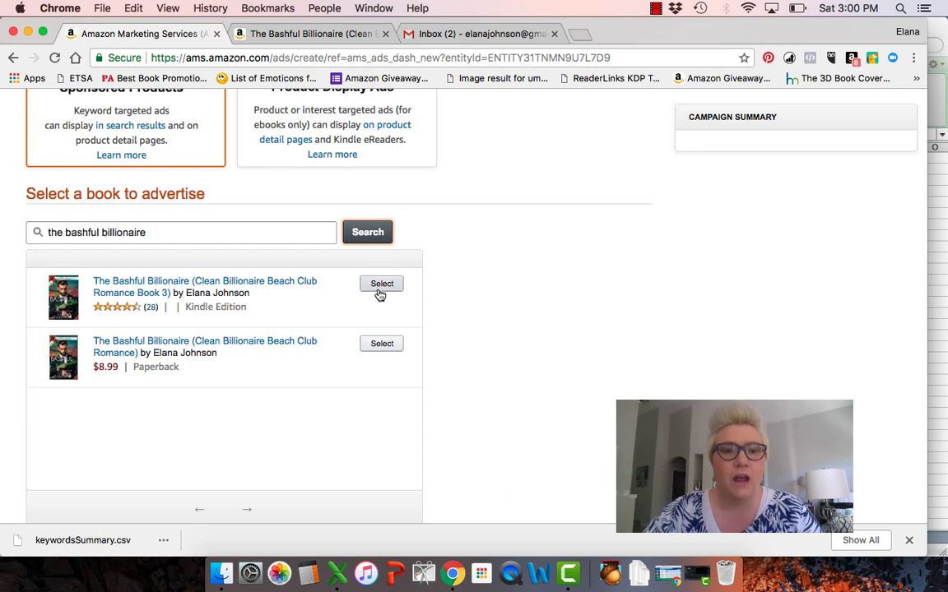
{"action": "left_click", "coordinate": [381, 285]}
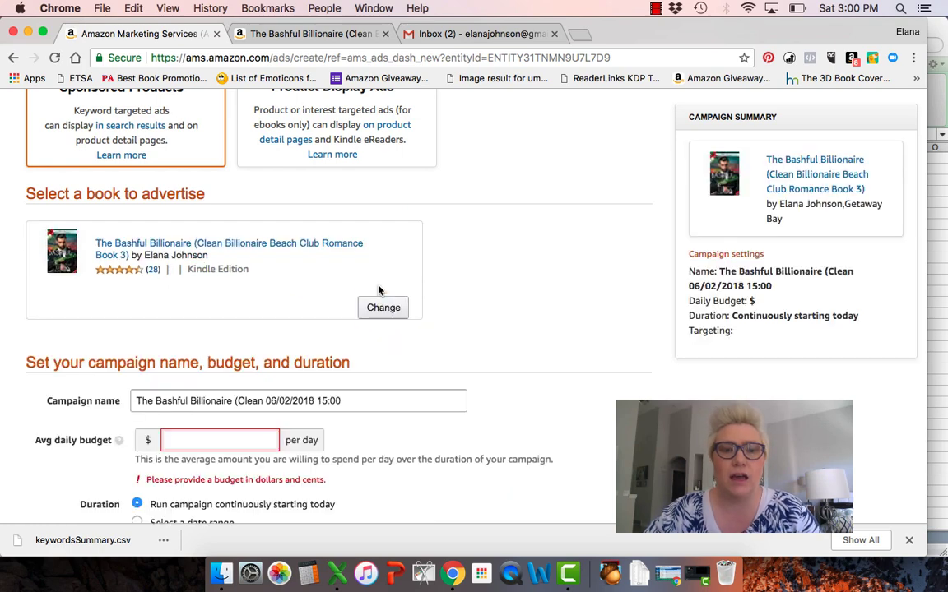
Replace the default campaign name with "Bashful - Brainy Audience C (sweet / beach billionaire)"
{"action": "scroll", "coordinate": [324, 350], "scroll_direction": "down", "scroll_amount": 3}
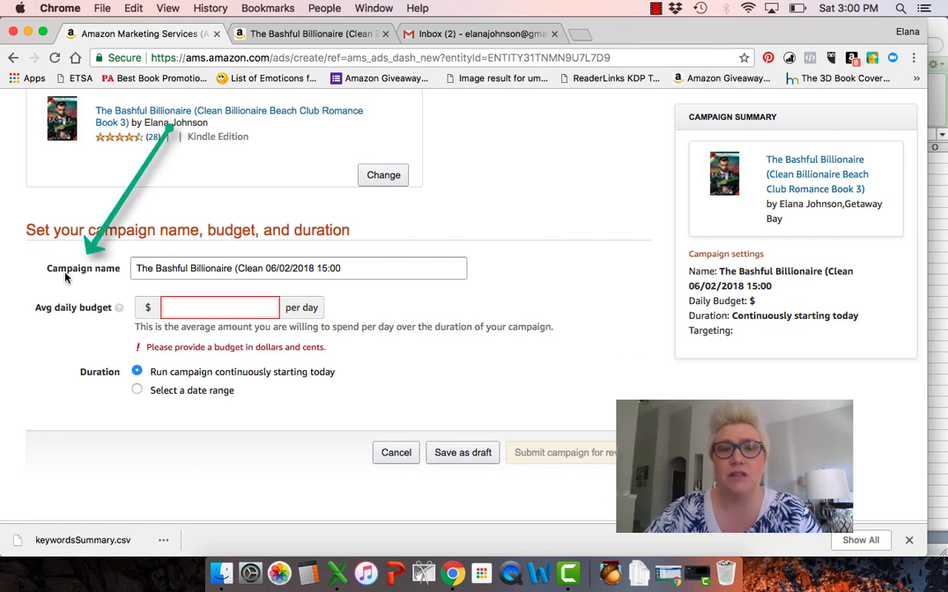
{"action": "key", "text": "XF86AudioMute"}
{"action": "left_click", "coordinate": [132, 269]}
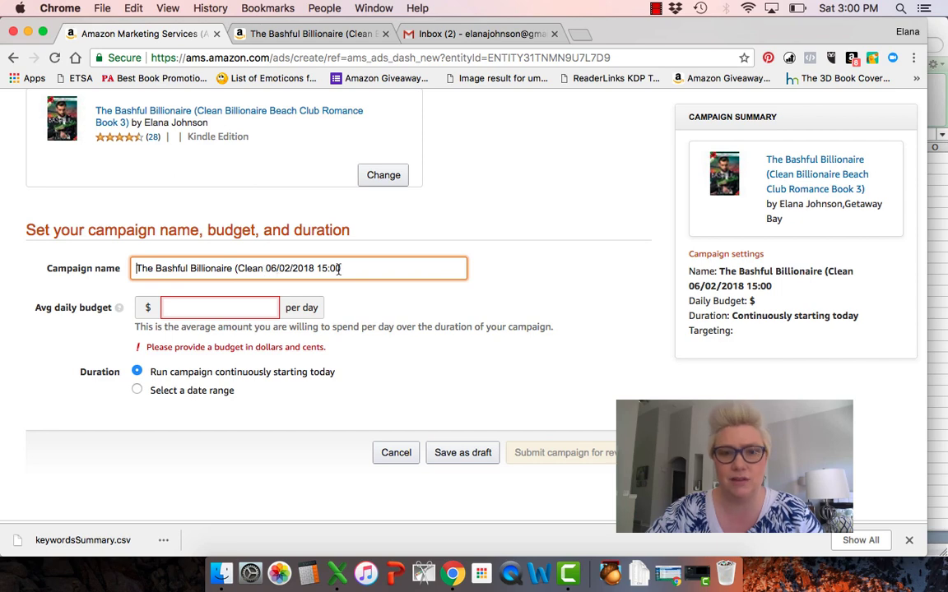
{"action": "left_click_drag", "start_coordinate": [336, 269], "coordinate": [129, 271]}
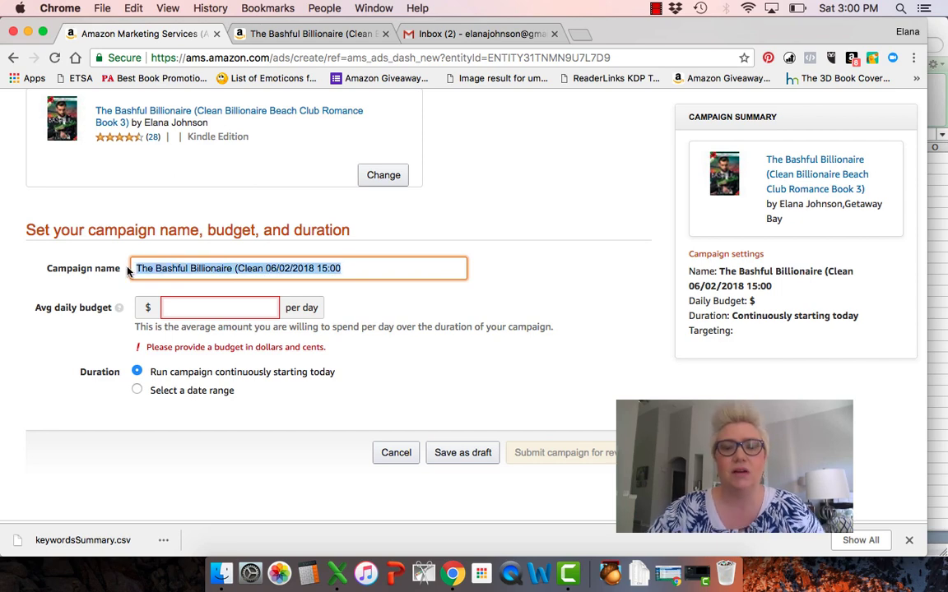
{"action": "key", "text": "BackSpace"}
{"action": "type", "text": "Bashful -"}
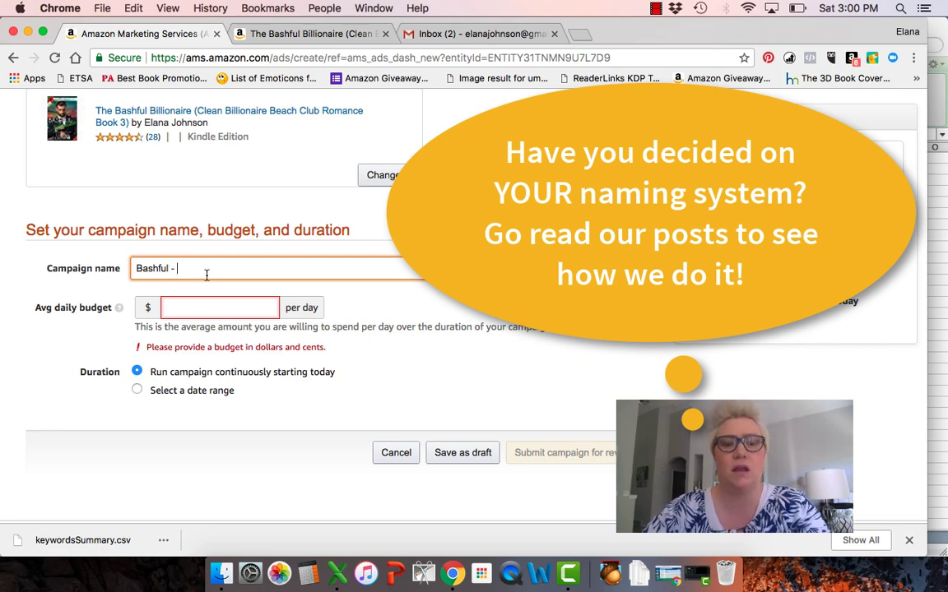
{"action": "type", "text": "Brainy Audience C (sweeet / bea"}
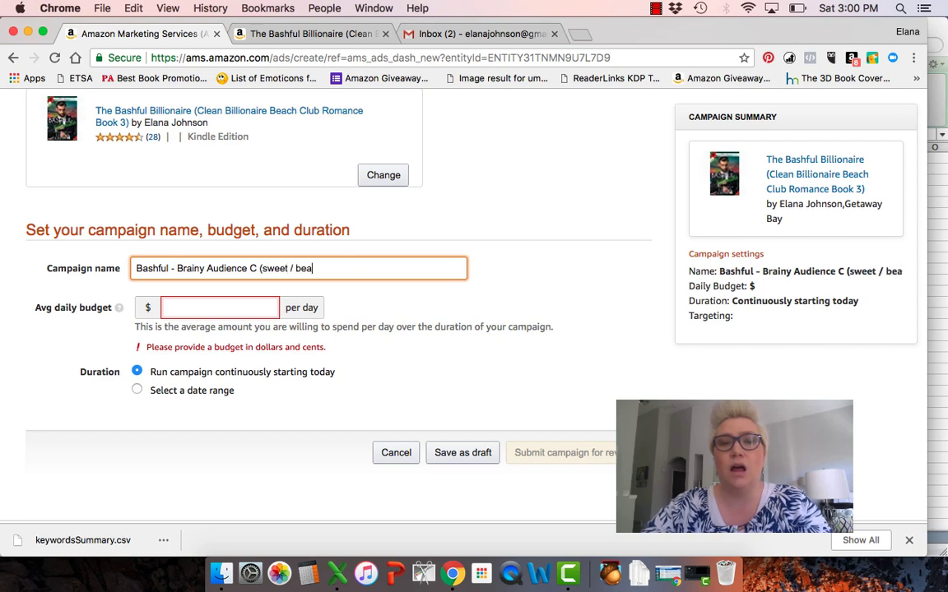
{"action": "type", "text": "ch billionaire)"}
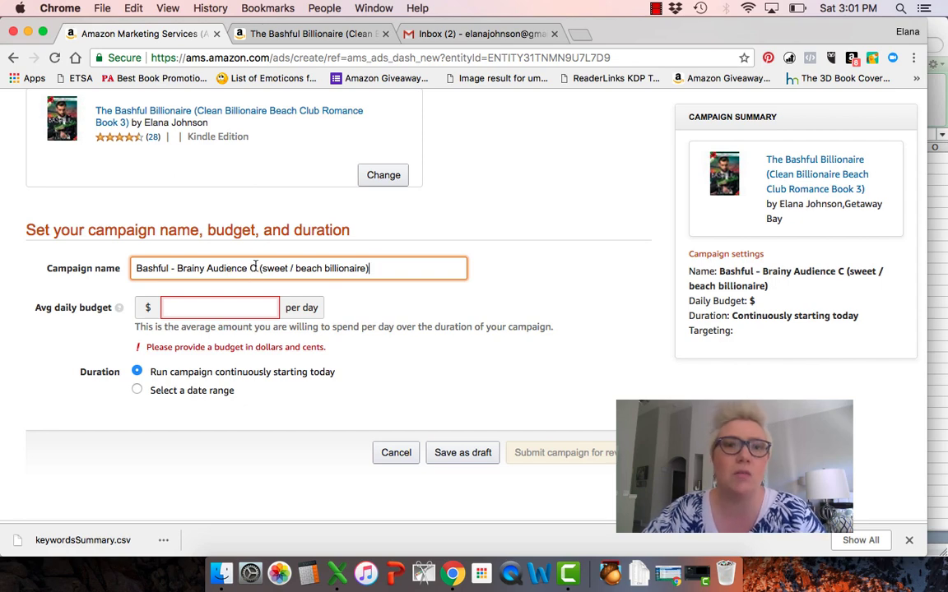
{"action": "left_click_drag", "start_coordinate": [176, 269], "coordinate": [371, 270]}
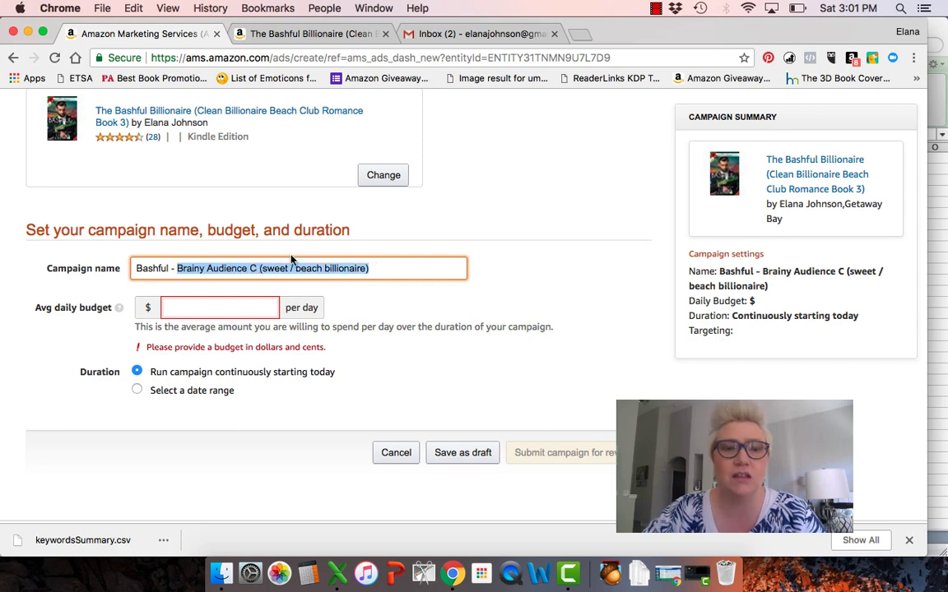
Set the campaign's average daily budget to $10.00
{"action": "left_click", "coordinate": [218, 309]}
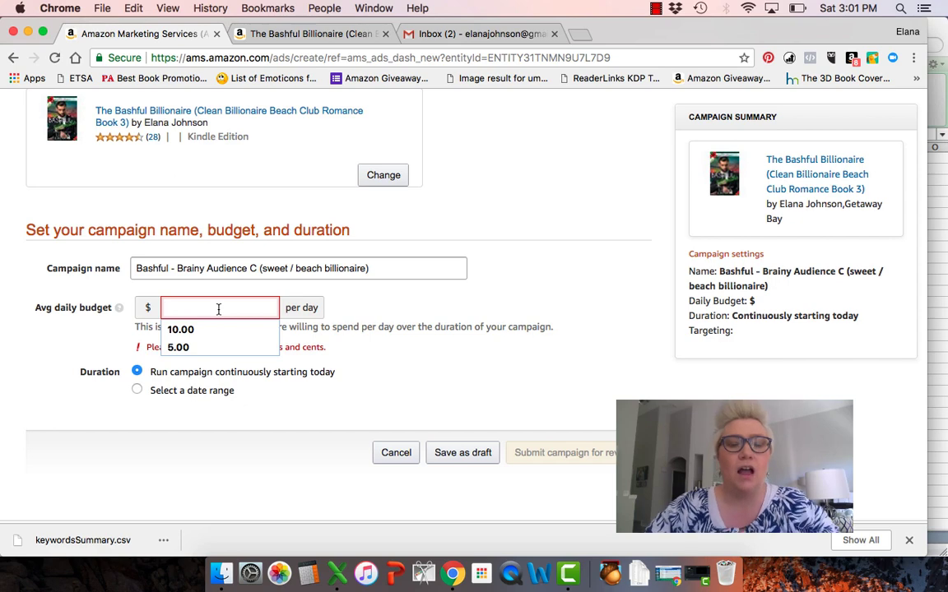
{"action": "type", "text": "10.00"}
{"action": "left_click", "coordinate": [218, 330]}
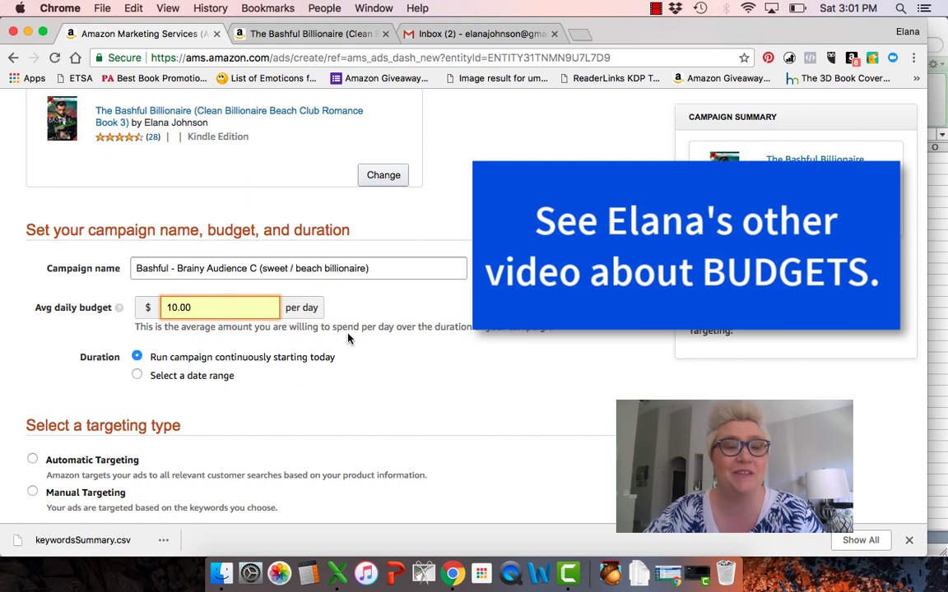
Select Manual Targeting as the campaign's targeting type
{"action": "scroll", "coordinate": [348, 338], "scroll_direction": "down", "scroll_amount": 1}
{"action": "scroll", "coordinate": [348, 338], "scroll_direction": "down", "scroll_amount": 3}
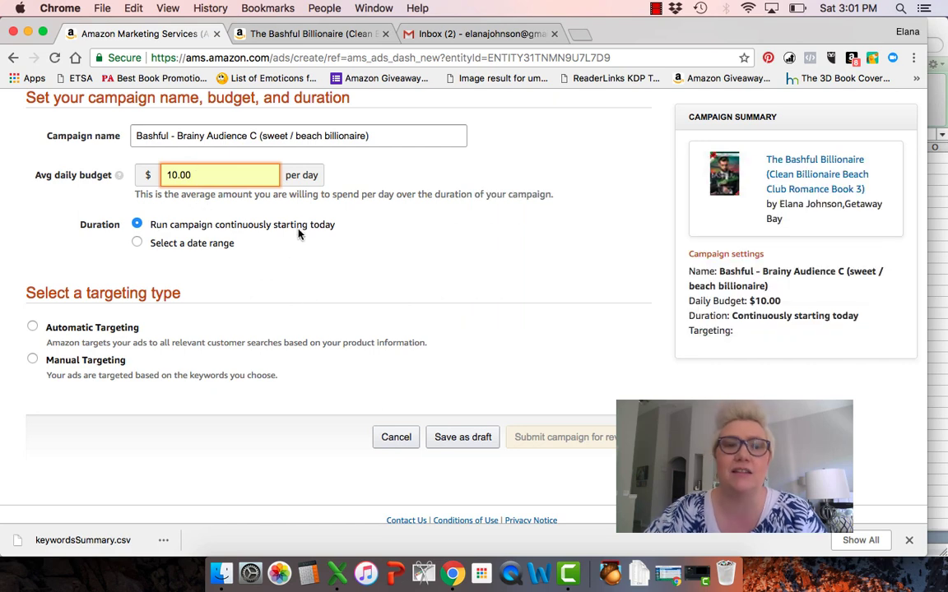
{"action": "scroll", "coordinate": [198, 286], "scroll_direction": "down", "scroll_amount": 1}
{"action": "scroll", "coordinate": [198, 286], "scroll_direction": "down", "scroll_amount": 1}
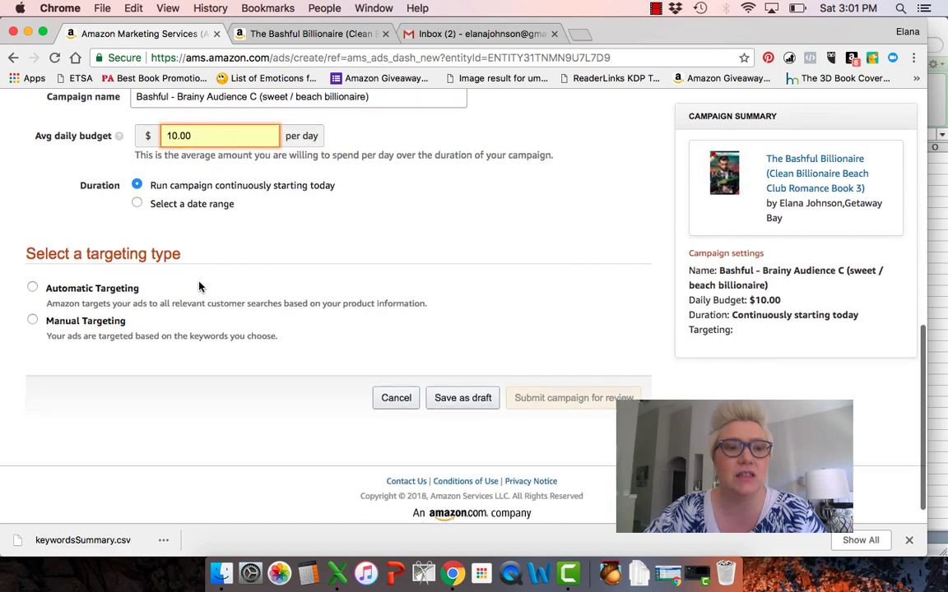
{"action": "left_click", "coordinate": [33, 320]}
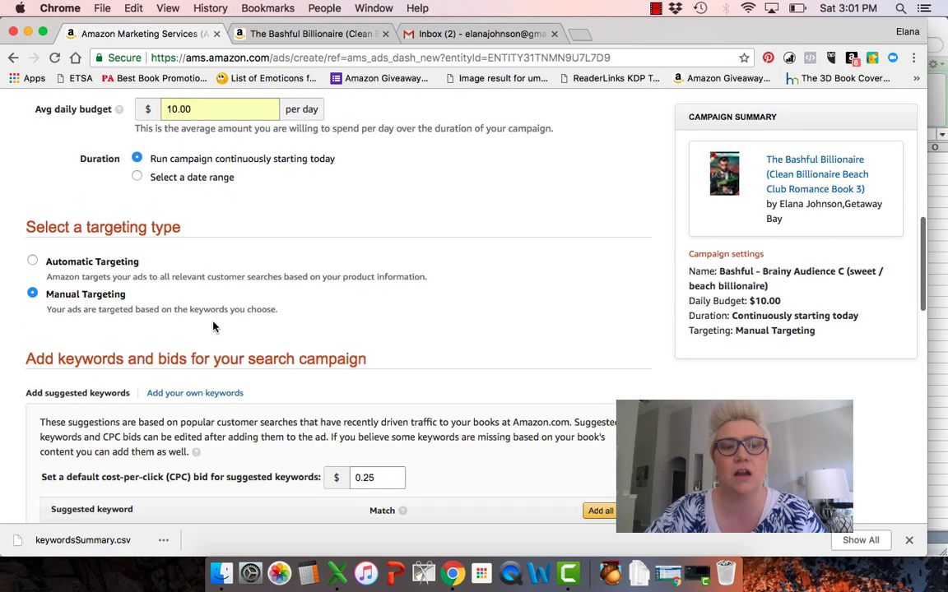
Add the suggested keyword "billionaire romance books" to the campaign
{"action": "scroll", "coordinate": [212, 327], "scroll_direction": "down", "scroll_amount": 4}
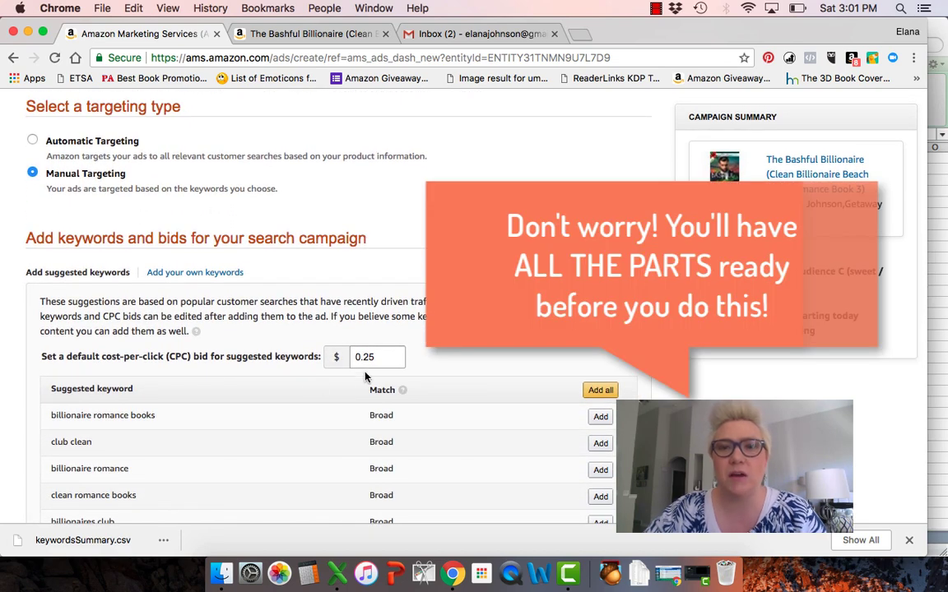
{"action": "scroll", "coordinate": [346, 376], "scroll_direction": "down", "scroll_amount": 3}
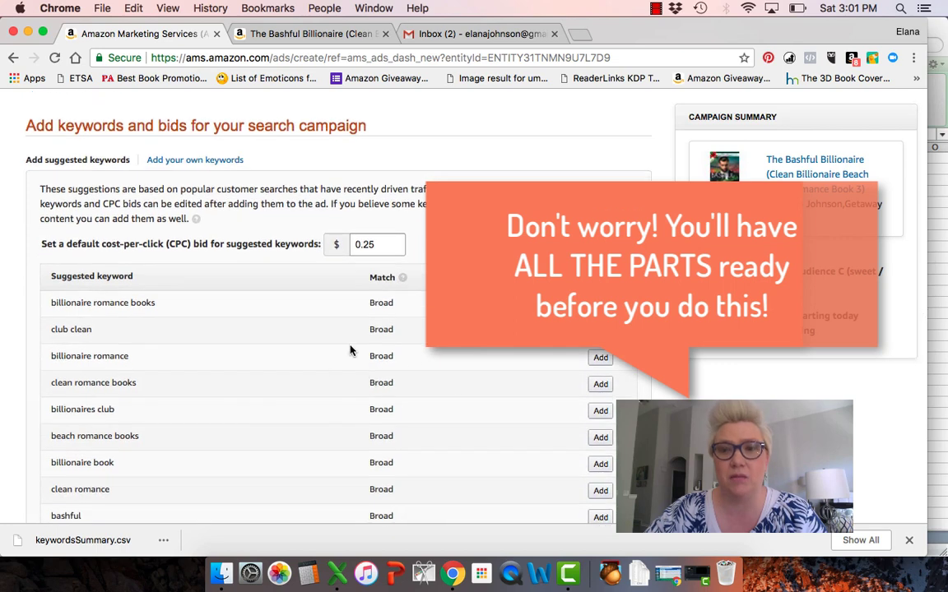
{"action": "scroll", "coordinate": [405, 340], "scroll_direction": "down", "scroll_amount": 1}
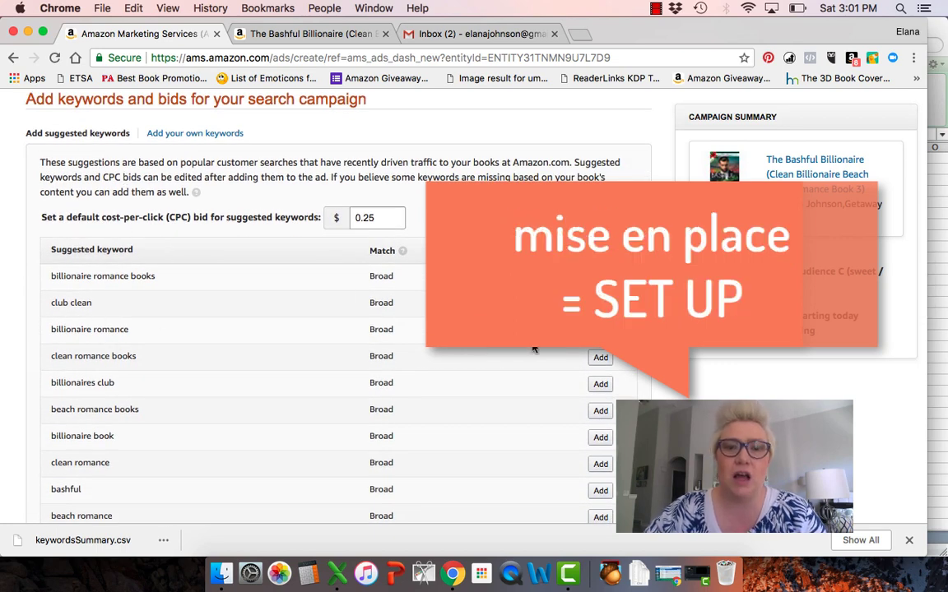
{"action": "left_click", "coordinate": [601, 278]}
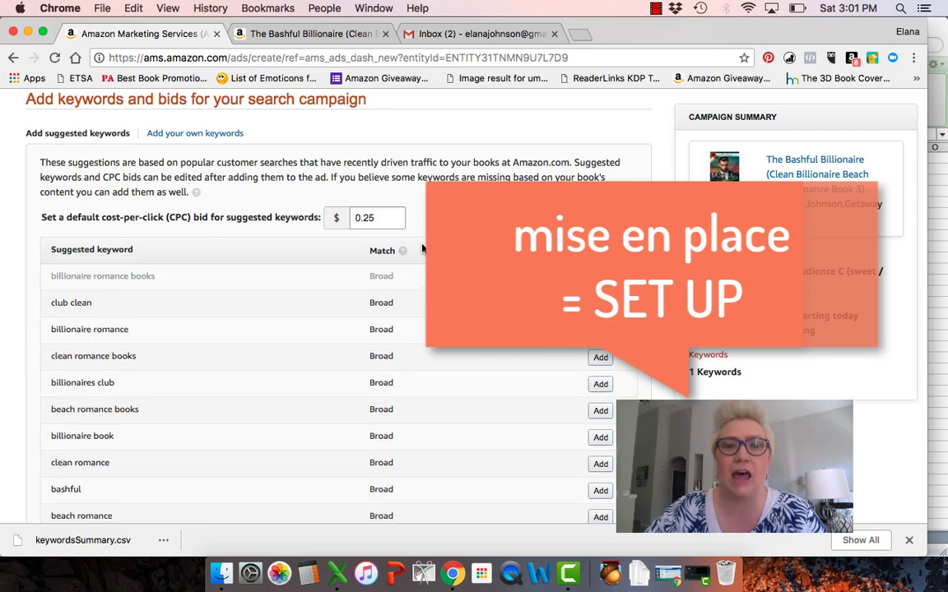
Set the default cost-per-click bid for suggested keywords to $0.60
{"action": "double_click", "coordinate": [380, 217]}
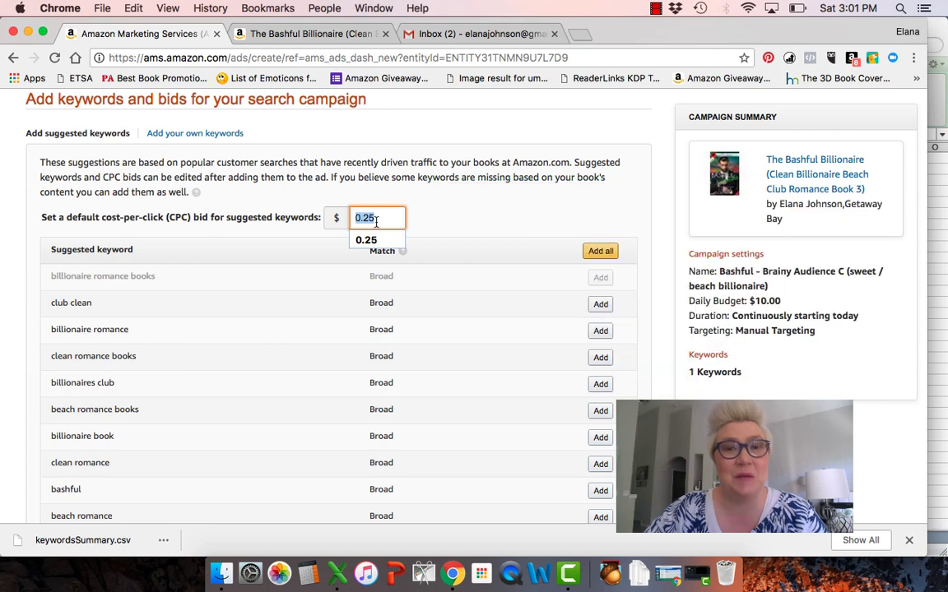
{"action": "left_click", "coordinate": [392, 220]}
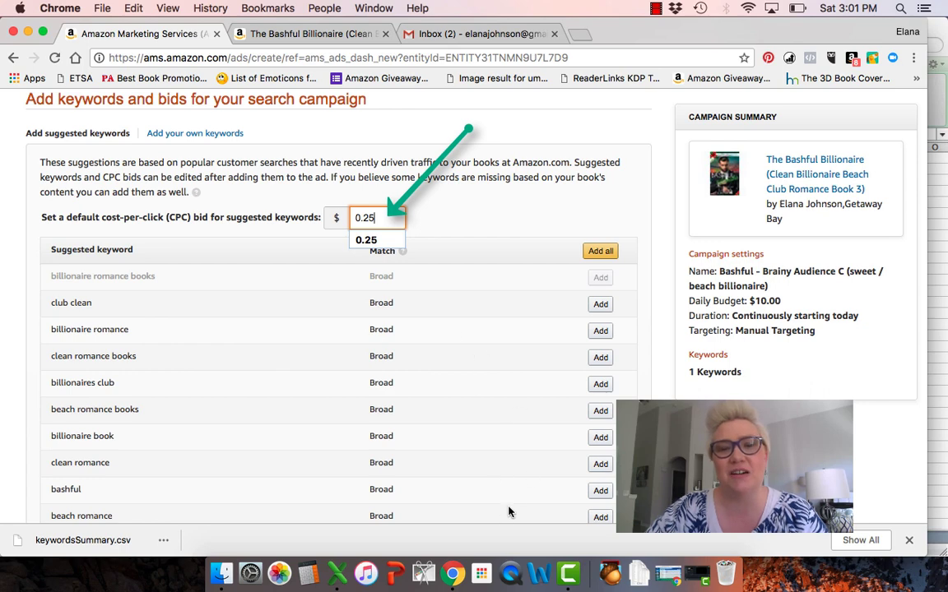
{"action": "key", "text": "BackSpace"}
{"action": "key", "text": "BackSpace"}
{"action": "type", "text": "60"}
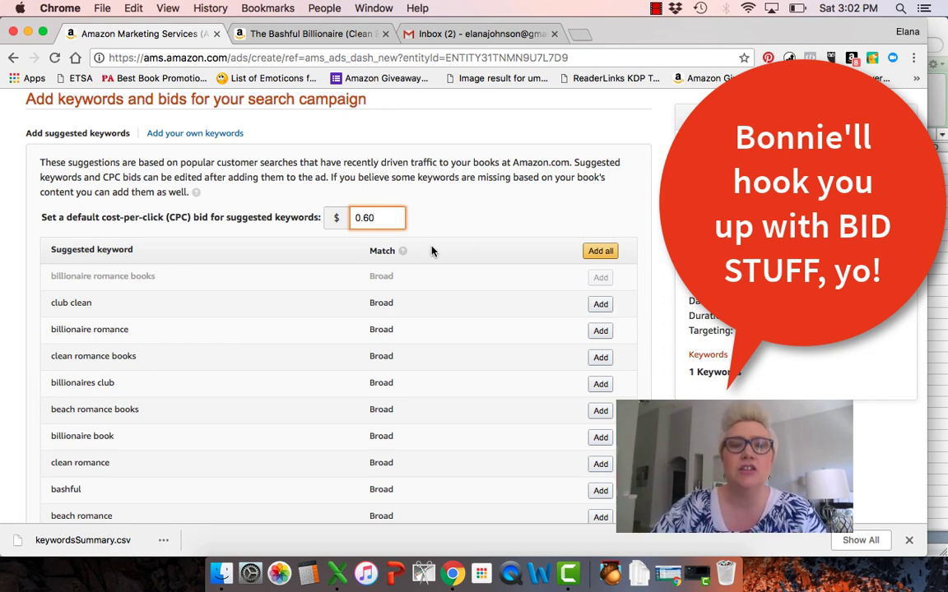
Add the suggested keywords "club clean", "billionaire romance", "clean romance books", "beach romance books" and "billionaires club"
{"action": "left_click", "coordinate": [600, 305]}
{"action": "left_click", "coordinate": [599, 330]}
{"action": "left_click", "coordinate": [599, 356]}
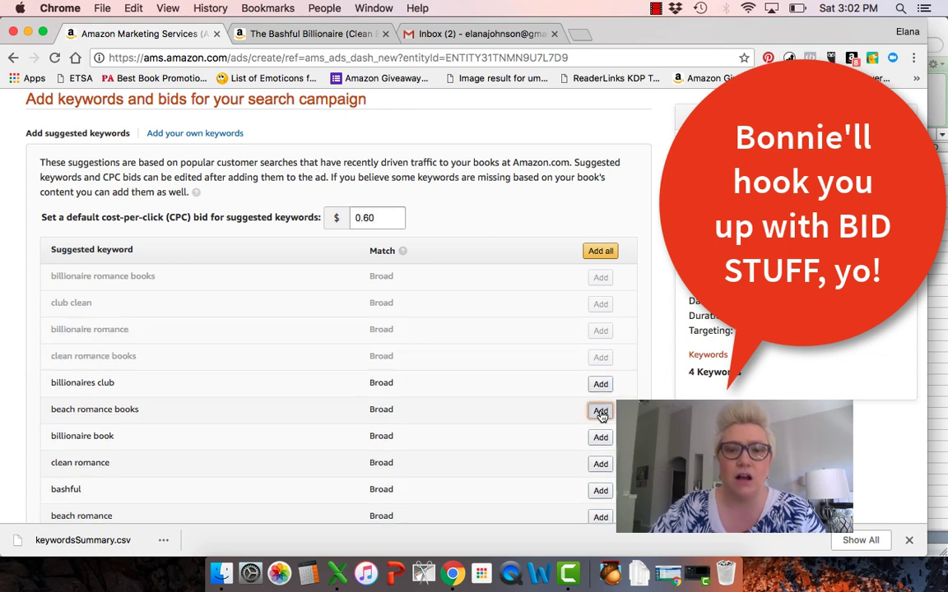
{"action": "left_click", "coordinate": [600, 408]}
{"action": "left_click", "coordinate": [601, 385]}
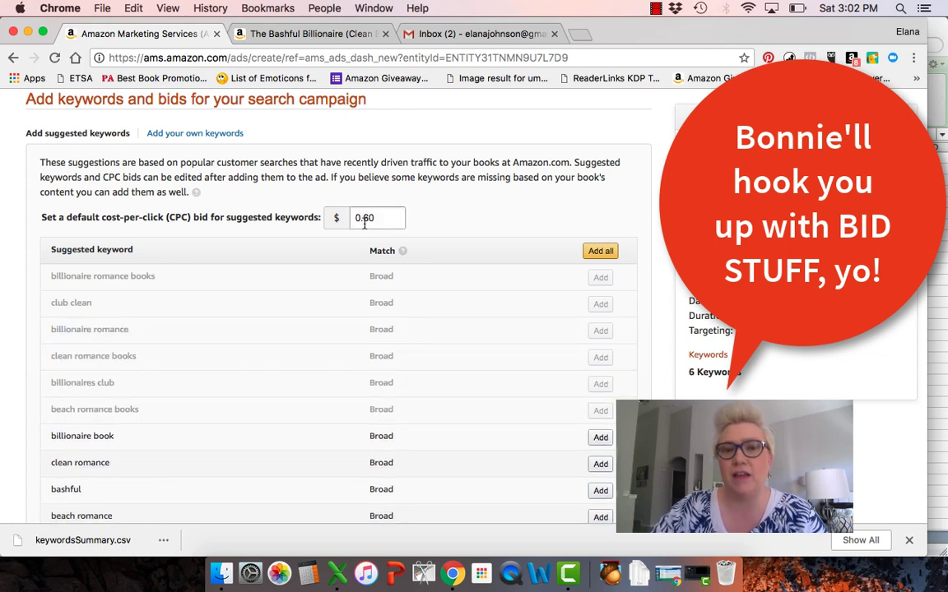
Open the form for adding your own keywords and set its CPC bid to $0.60
{"action": "scroll", "coordinate": [364, 224], "scroll_direction": "up", "scroll_amount": 1}
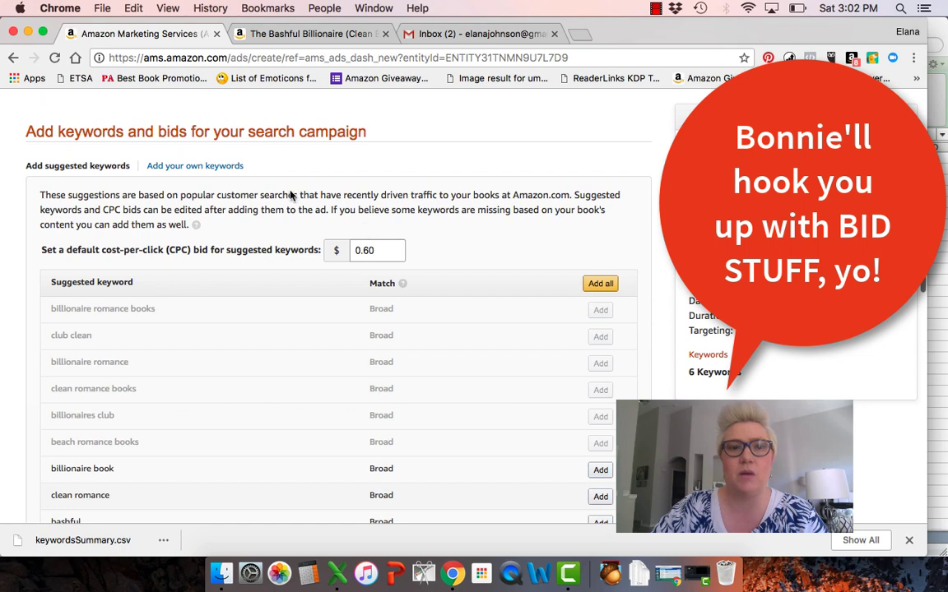
{"action": "left_click", "coordinate": [218, 166]}
{"action": "left_click", "coordinate": [130, 217]}
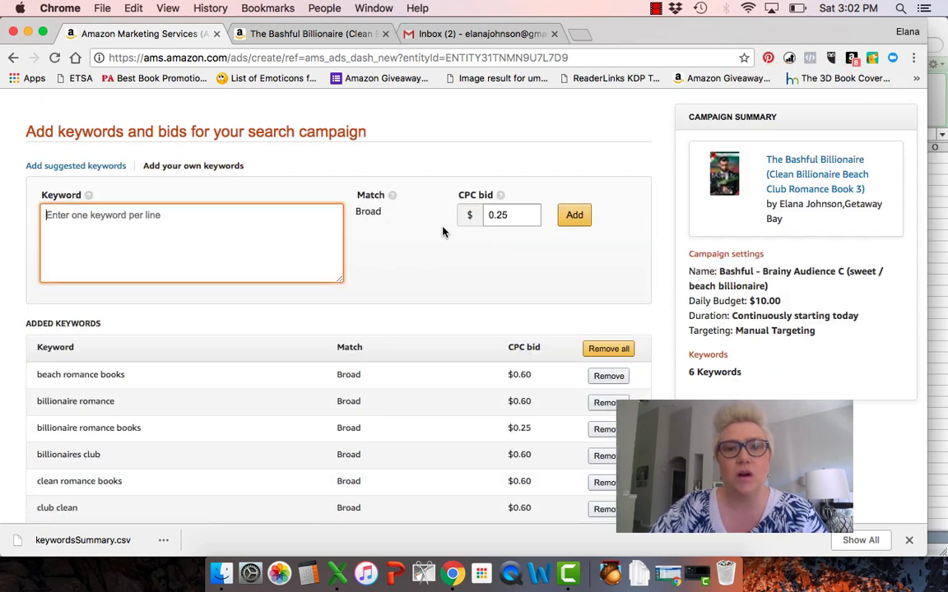
{"action": "double_click", "coordinate": [513, 216]}
{"action": "type", "text": "0.60"}
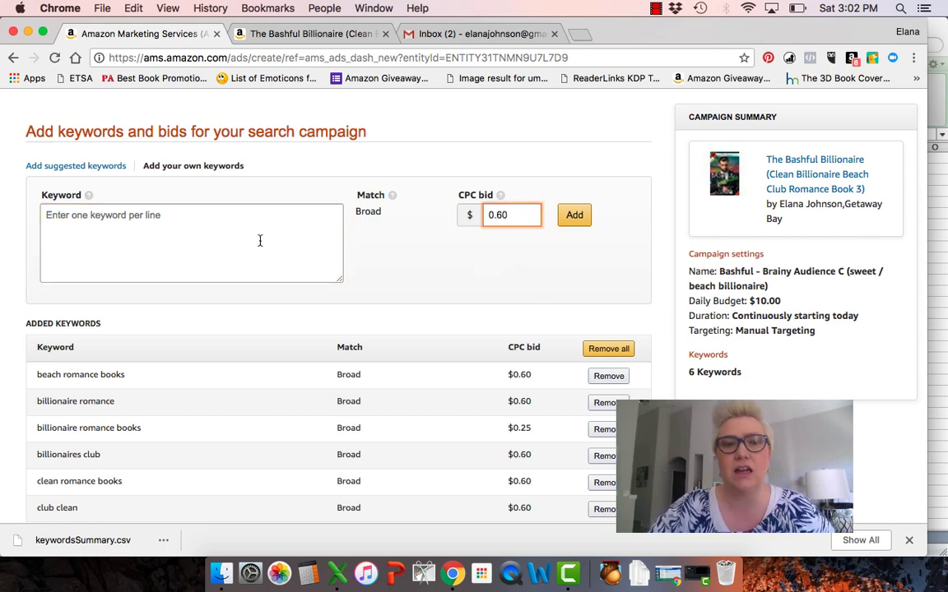
Enlarge the keyword entry box downward and switch to the Brainy Audience C keyword spreadsheet in Excel
{"action": "left_click", "coordinate": [180, 216]}
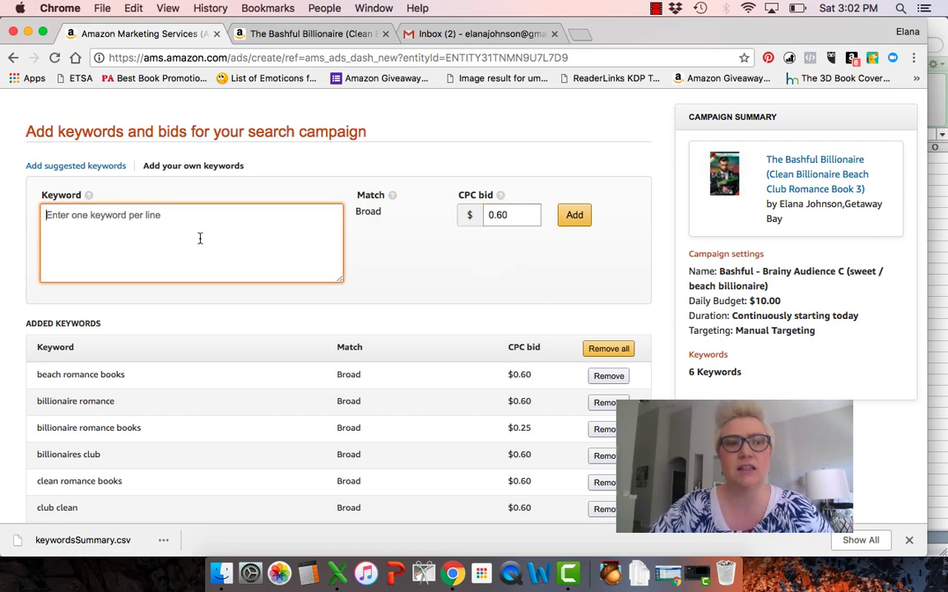
{"action": "left_click_drag", "start_coordinate": [336, 282], "coordinate": [339, 490]}
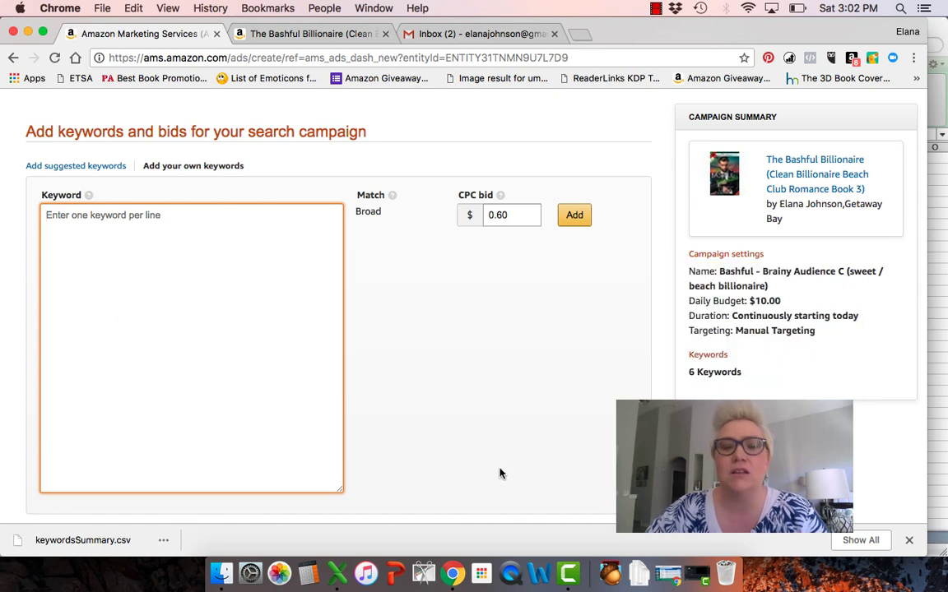
{"action": "left_click", "coordinate": [336, 574]}
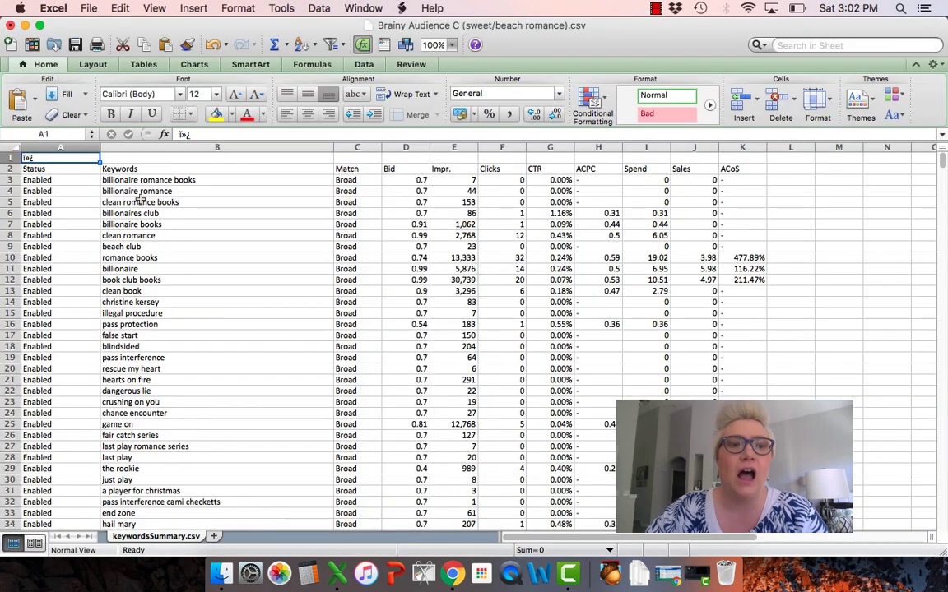
Select all the keywords in column B of the spreadsheet, from "billionaire romance books" in B3 through "getaway bay" in B735
{"action": "left_click", "coordinate": [139, 181]}
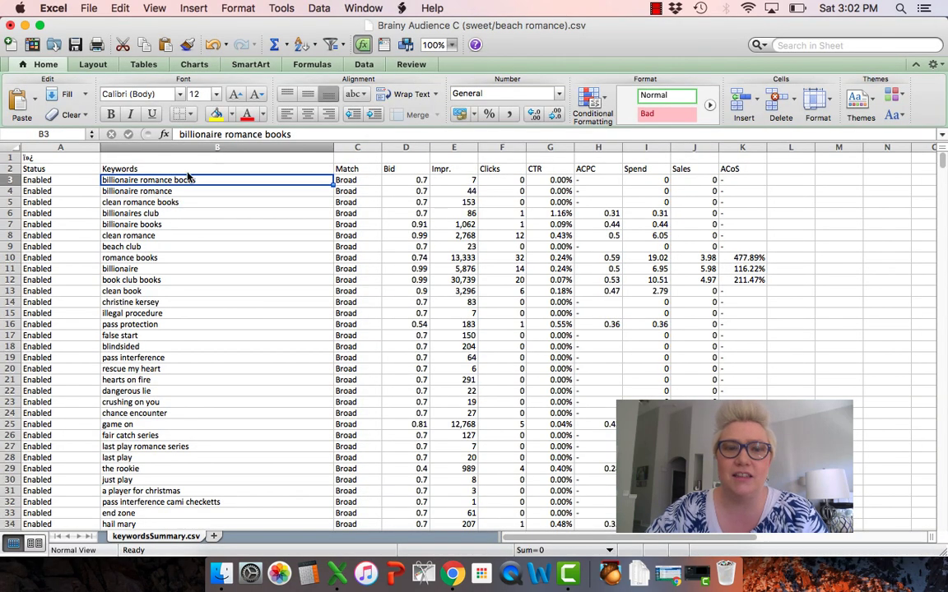
{"action": "left_click_drag", "start_coordinate": [141, 180], "coordinate": [134, 589]}
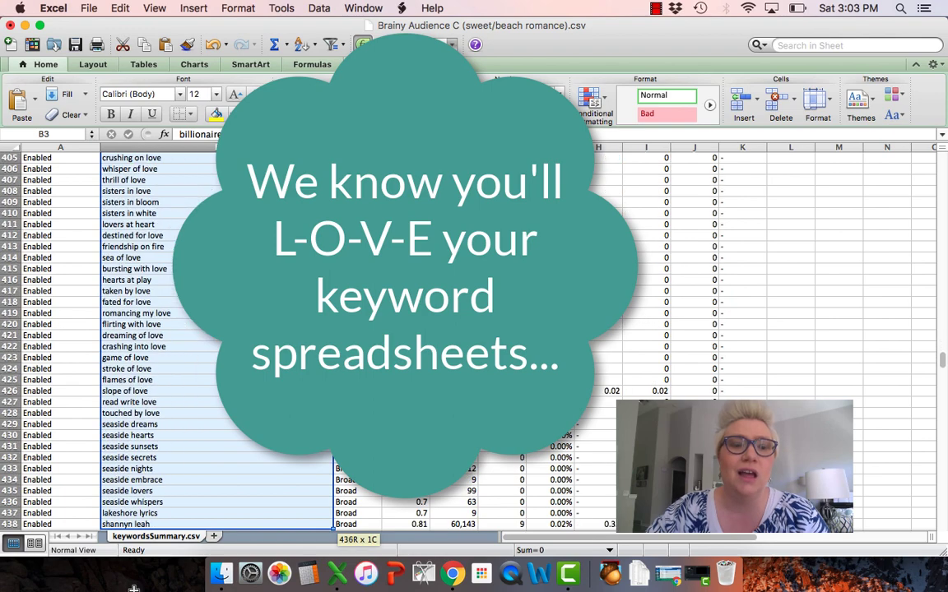
{"action": "left_click_drag", "start_coordinate": [133, 588], "coordinate": [147, 292]}
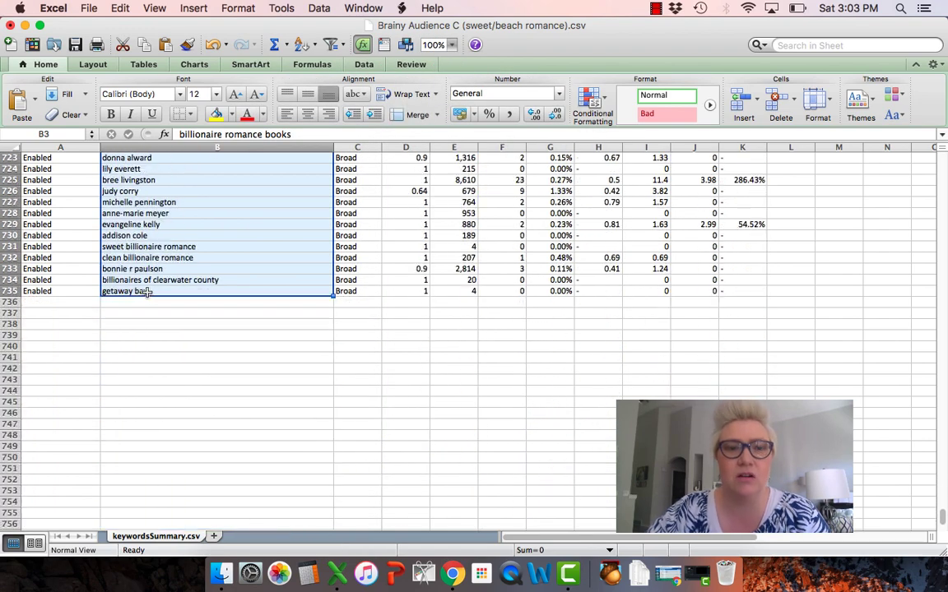
{"action": "left_click", "coordinate": [452, 576]}
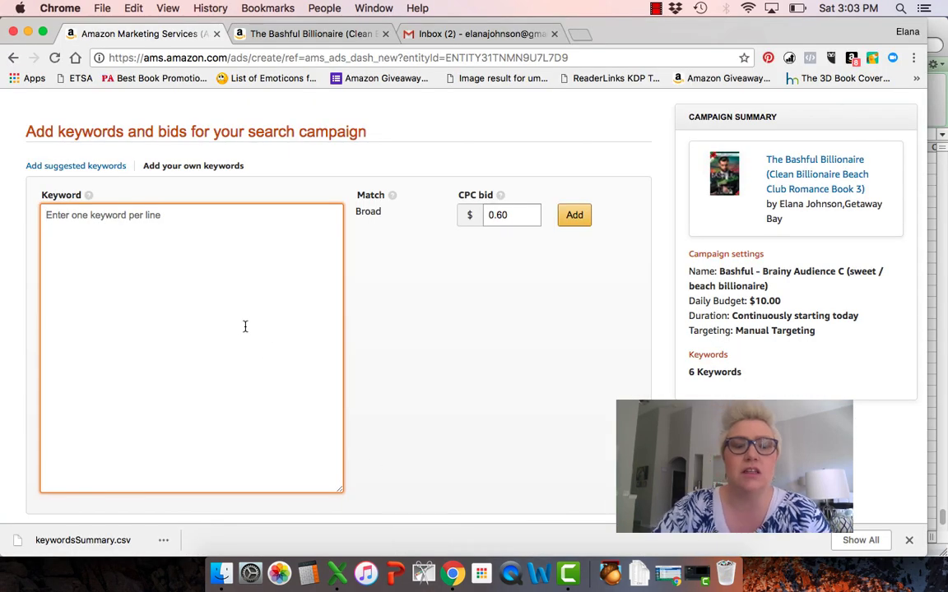
{"action": "type", "text": "A former poker player turned beach bum billionaire and a beach yoga instructor go on what was supposed to be one date...and end up engaged."}
{"action": "key", "text": "super+z"}
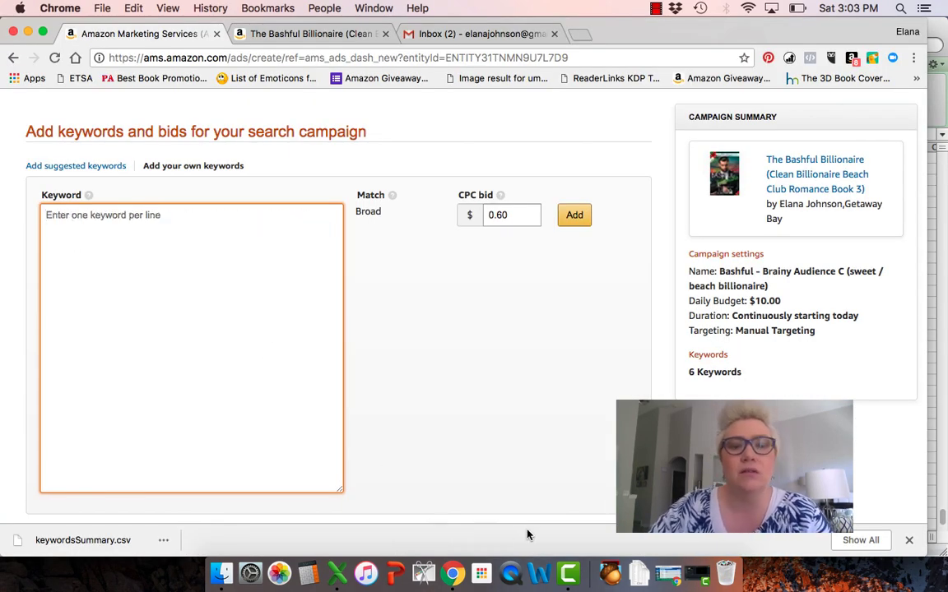
Copy the selected keywords in Excel and paste them into the keyword box of the Amazon campaign form in Chrome
{"action": "left_click", "coordinate": [337, 573]}
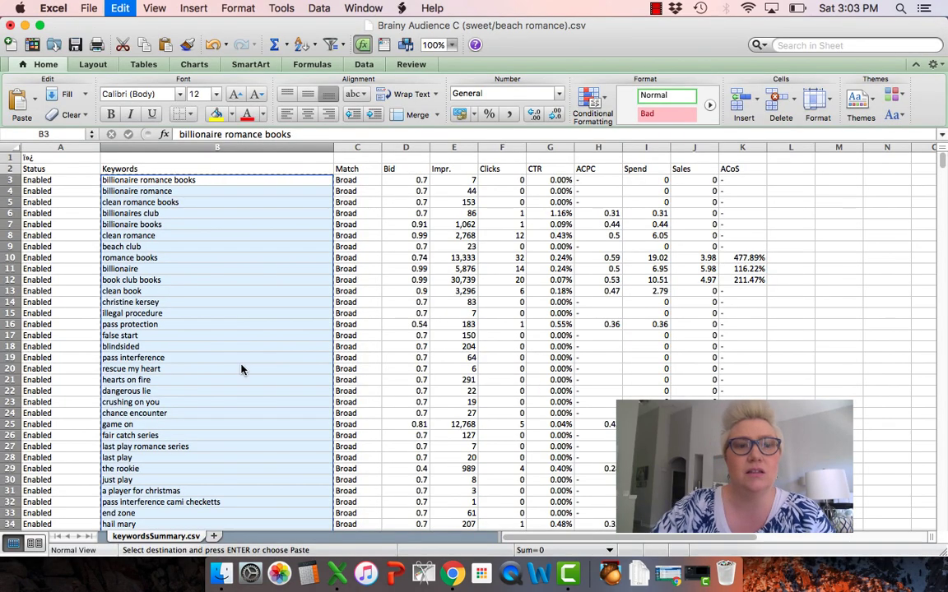
{"action": "left_click", "coordinate": [452, 574]}
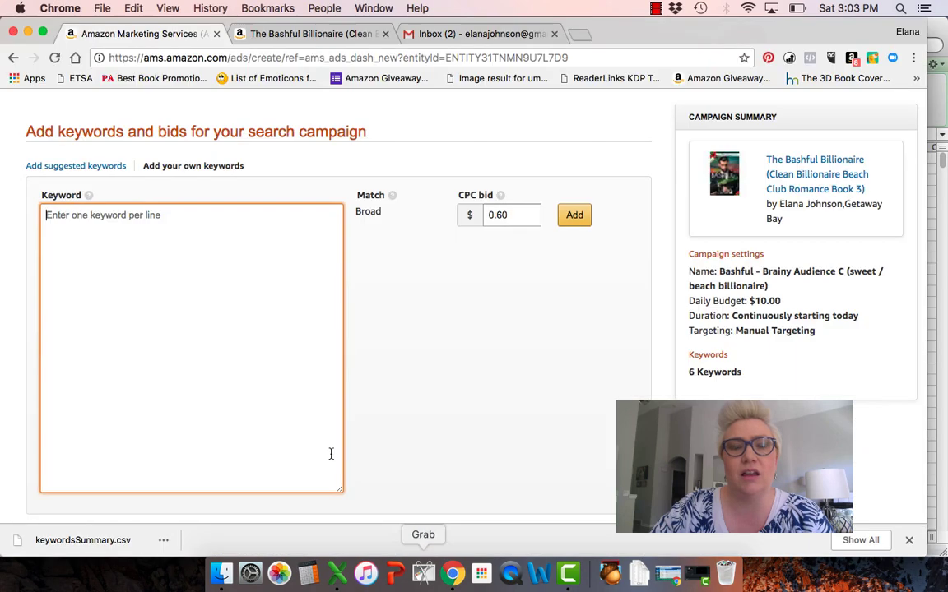
{"action": "key", "text": "super+v"}
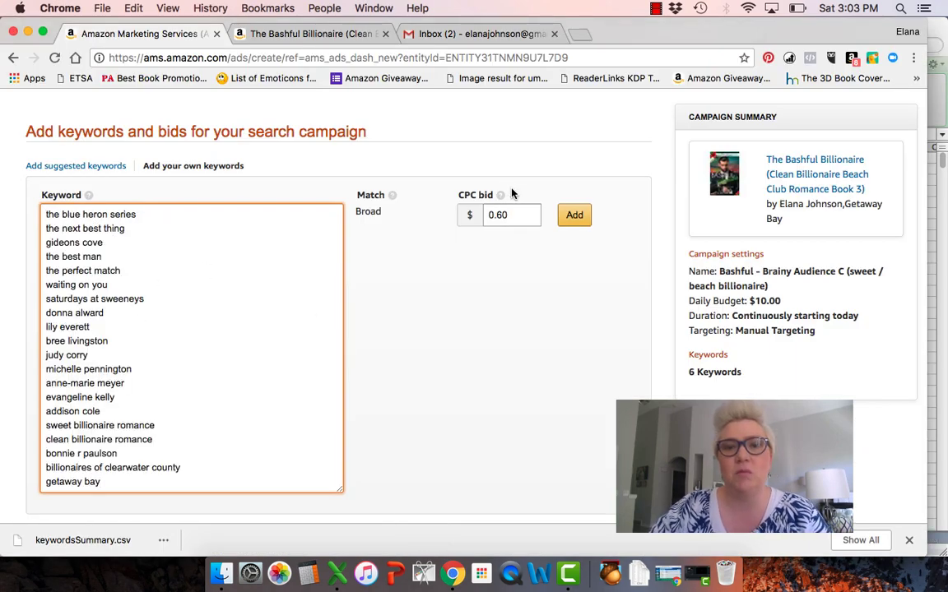
Try to add the pasted keyword list to the campaign with a $0.60 CPC bid
{"action": "left_click", "coordinate": [574, 215]}
{"action": "scroll", "coordinate": [576, 246], "scroll_direction": "down", "scroll_amount": 3}
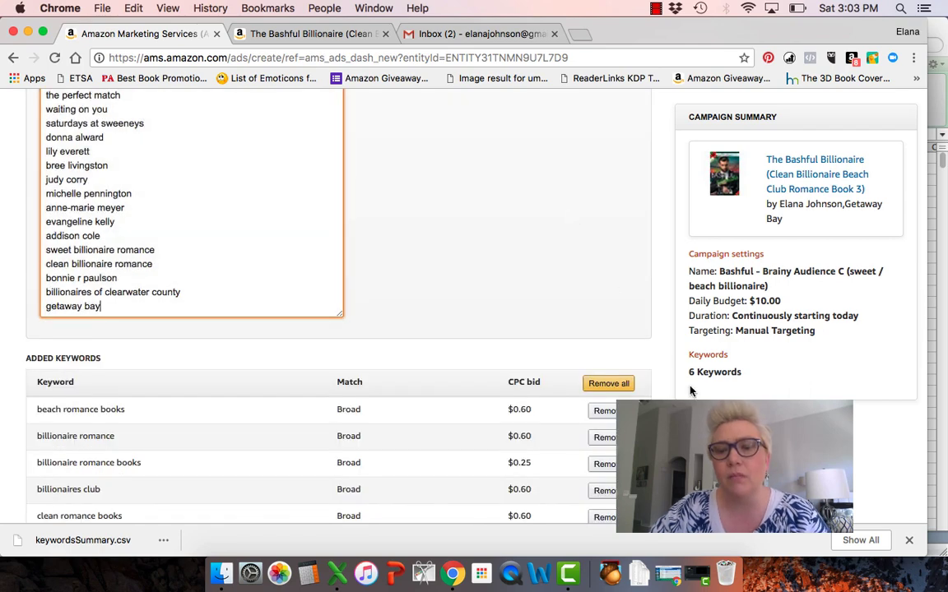
{"action": "scroll", "coordinate": [519, 255], "scroll_direction": "up", "scroll_amount": 5}
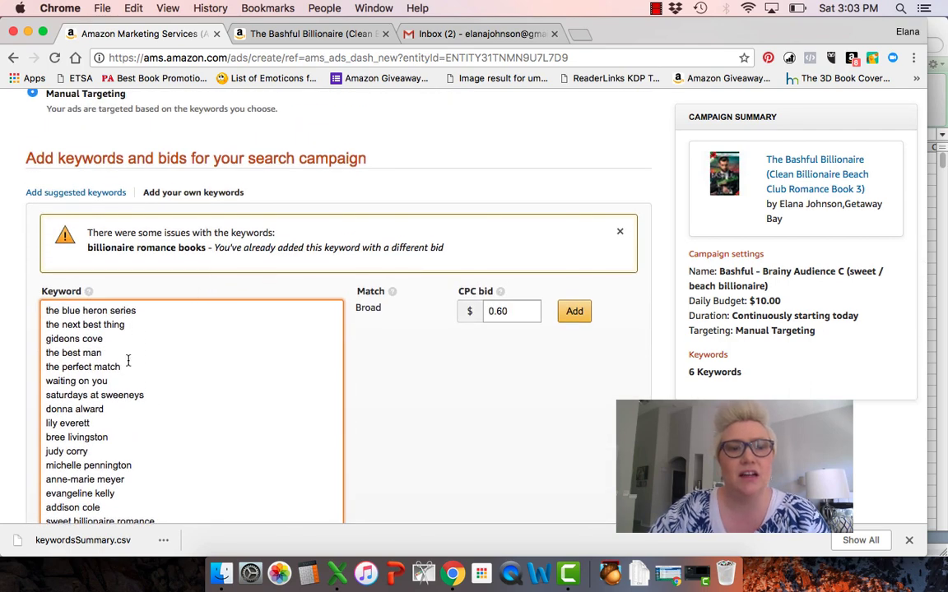
Find "billionaire" on the page and remove the added keyword "billionaire romance books" that has the $0.25 bid
{"action": "key", "text": "super+f"}
{"action": "type", "text": "billionaire"}
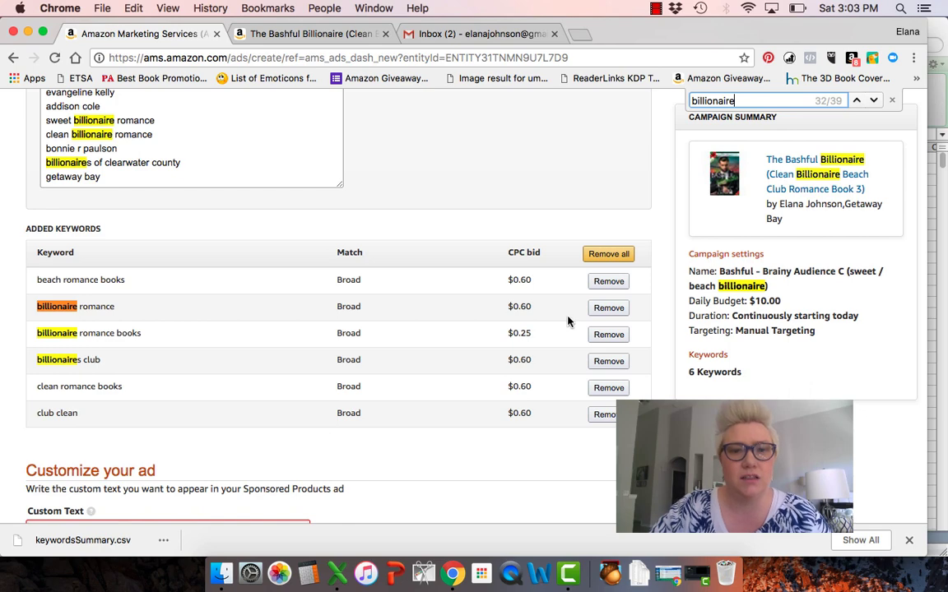
{"action": "left_click", "coordinate": [607, 335]}
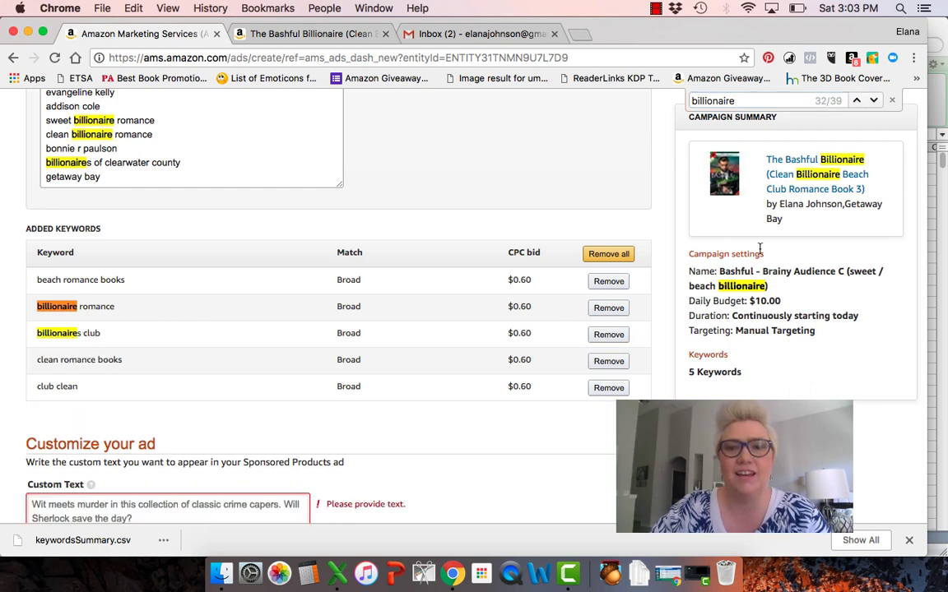
Add the whole list in the keyword box to the campaign again at the $0.60 CPC bid
{"action": "scroll", "coordinate": [494, 191], "scroll_direction": "up", "scroll_amount": 2}
{"action": "scroll", "coordinate": [486, 196], "scroll_direction": "up", "scroll_amount": 2}
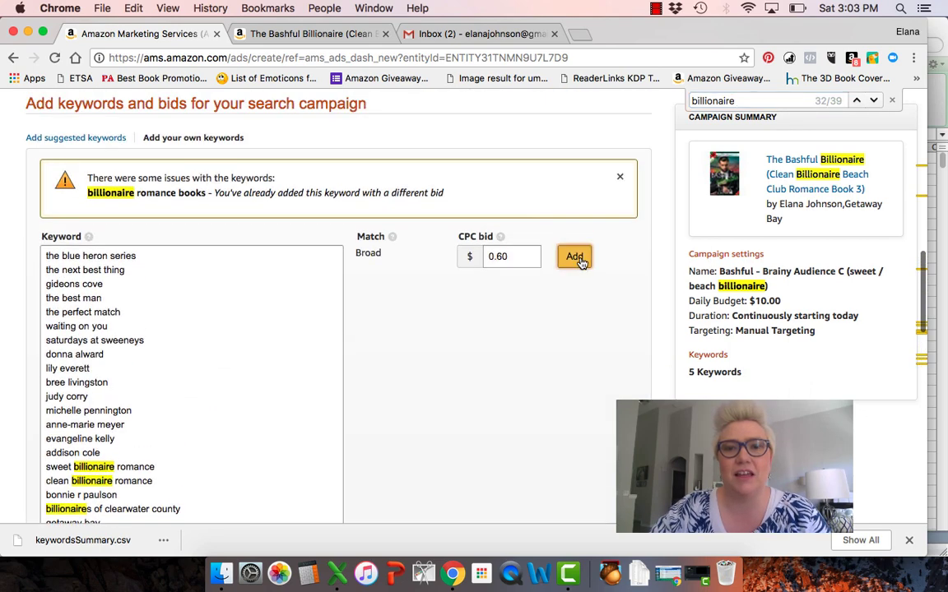
{"action": "left_click", "coordinate": [574, 249]}
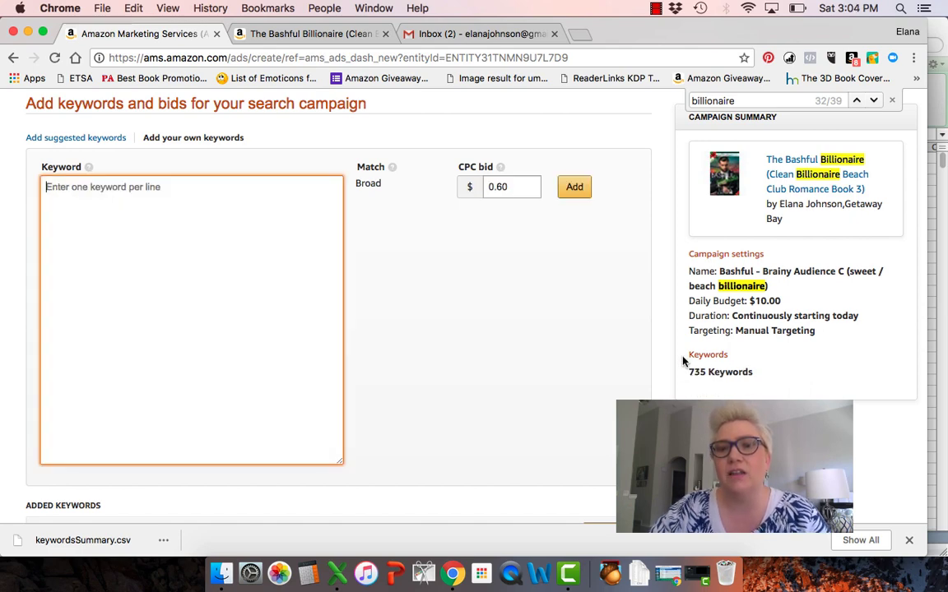
Look over the campaign's keyword total, the added keywords with their bids, and the ad customization section below them
{"action": "scroll", "coordinate": [511, 322], "scroll_direction": "down", "scroll_amount": 2}
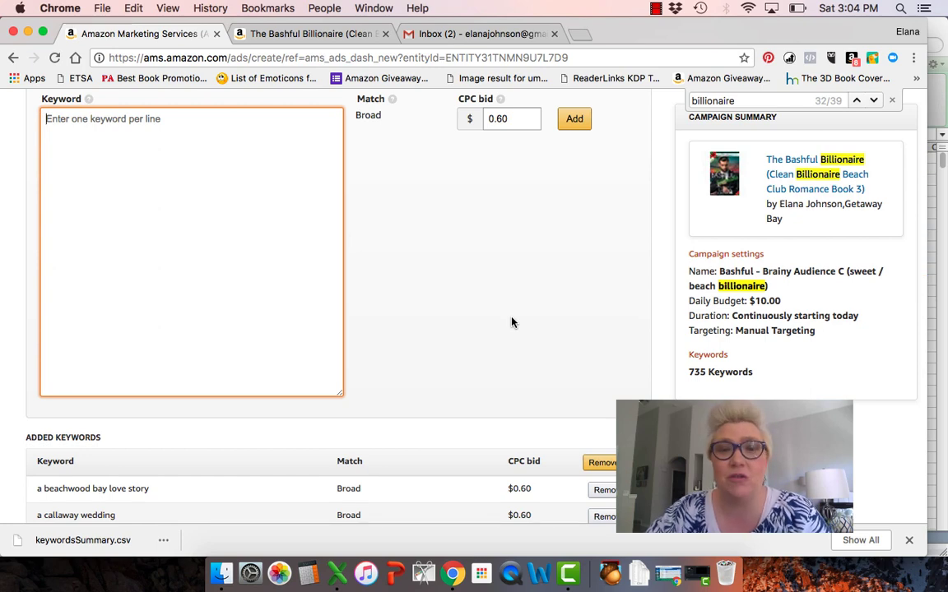
{"action": "scroll", "coordinate": [512, 322], "scroll_direction": "up", "scroll_amount": 3}
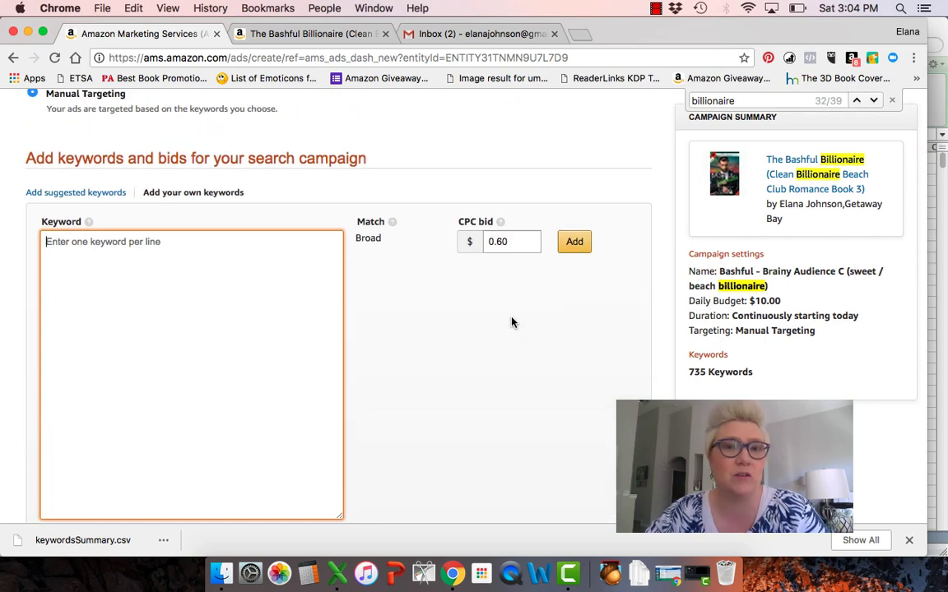
{"action": "scroll", "coordinate": [512, 321], "scroll_direction": "down", "scroll_amount": 1}
{"action": "scroll", "coordinate": [512, 322], "scroll_direction": "down", "scroll_amount": 2}
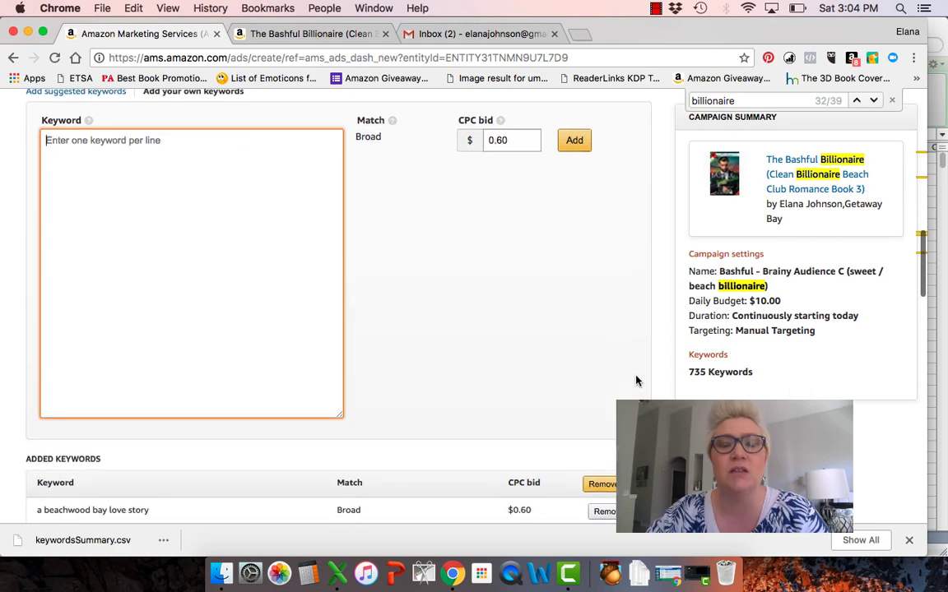
{"action": "scroll", "coordinate": [440, 266], "scroll_direction": "down", "scroll_amount": 5}
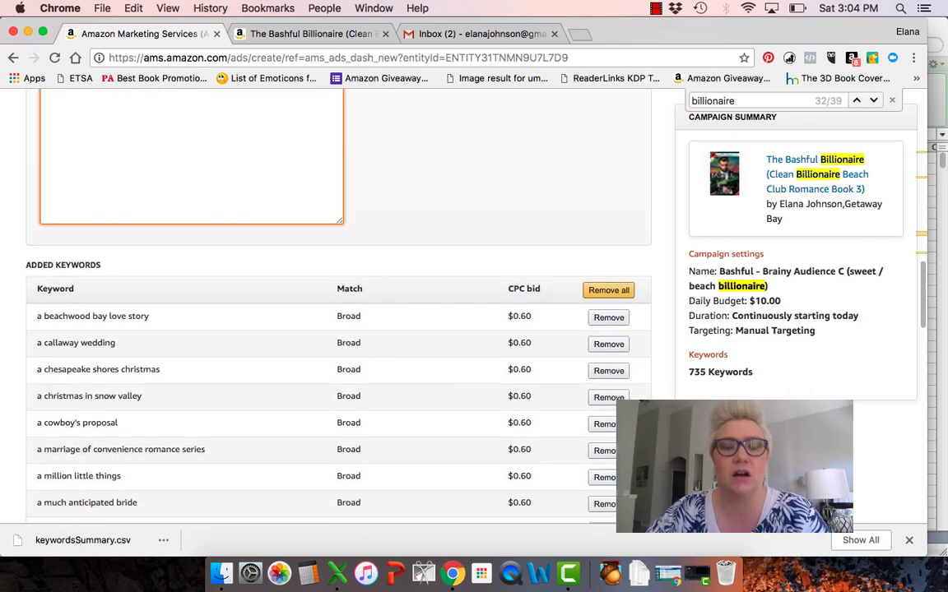
{"action": "scroll", "coordinate": [649, 389], "scroll_direction": "down", "scroll_amount": 20}
{"action": "scroll", "coordinate": [648, 390], "scroll_direction": "up", "scroll_amount": 5}
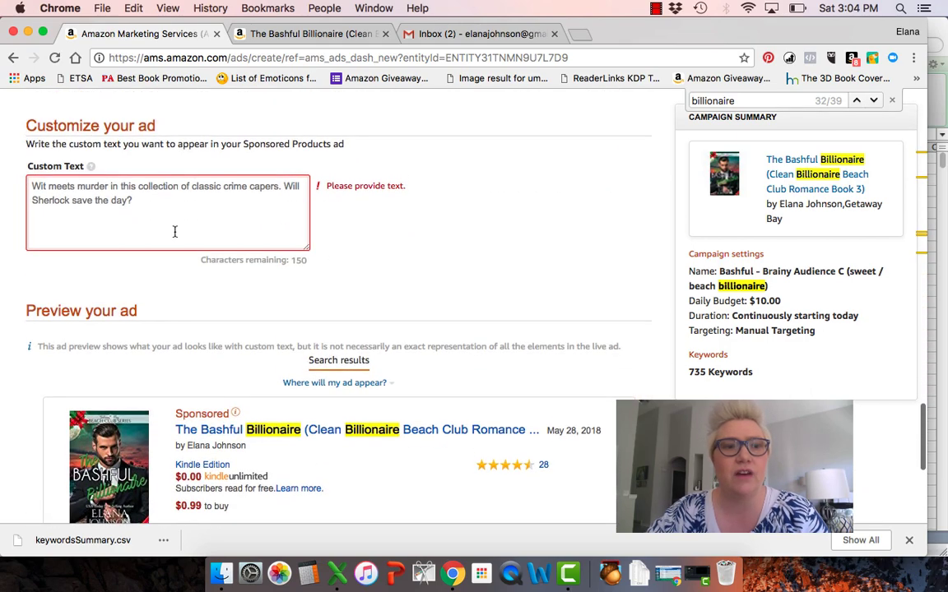
{"action": "scroll", "coordinate": [173, 229], "scroll_direction": "up", "scroll_amount": 7}
{"action": "left_click", "coordinate": [52, 303]}
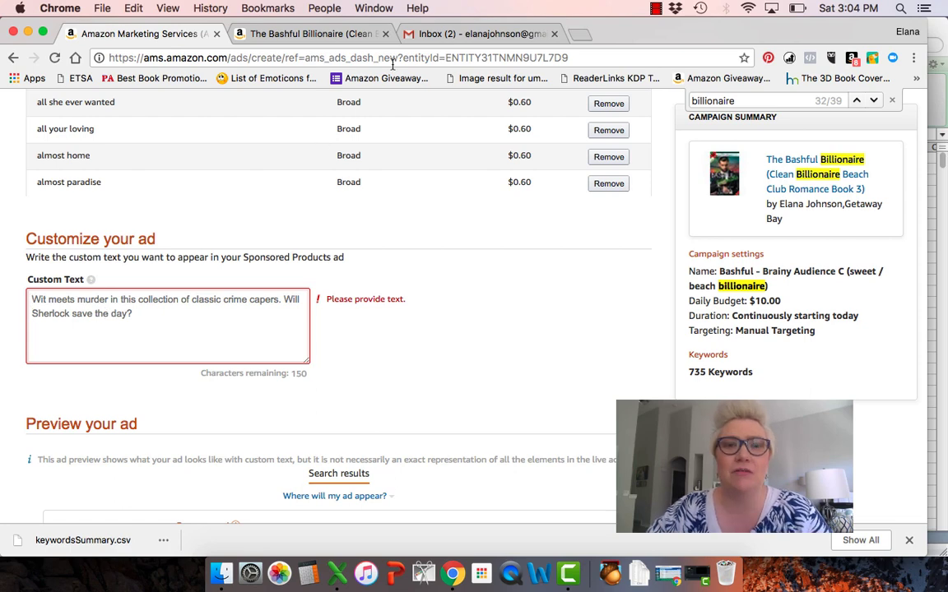
Compare the drafted "Bashful ad copy" in Gmail with the tagline and cover on the book's Amazon page
{"action": "left_click", "coordinate": [388, 32]}
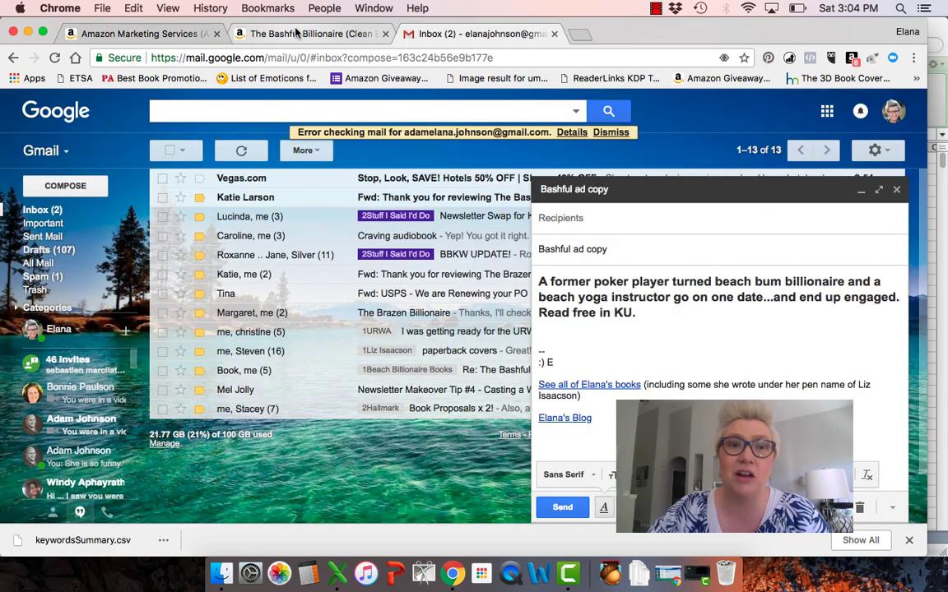
{"action": "left_click", "coordinate": [296, 33]}
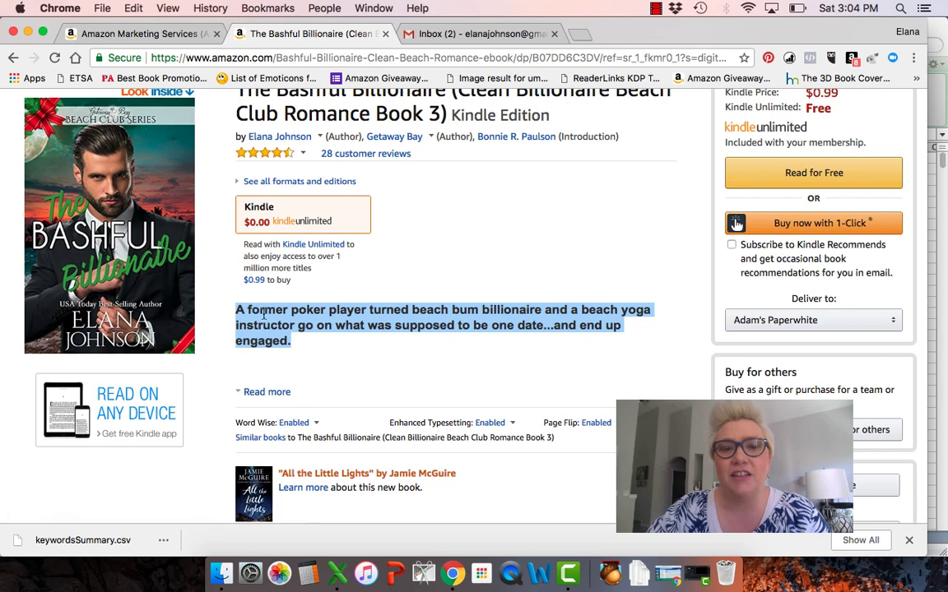
{"action": "scroll", "coordinate": [254, 292], "scroll_direction": "up", "scroll_amount": 3}
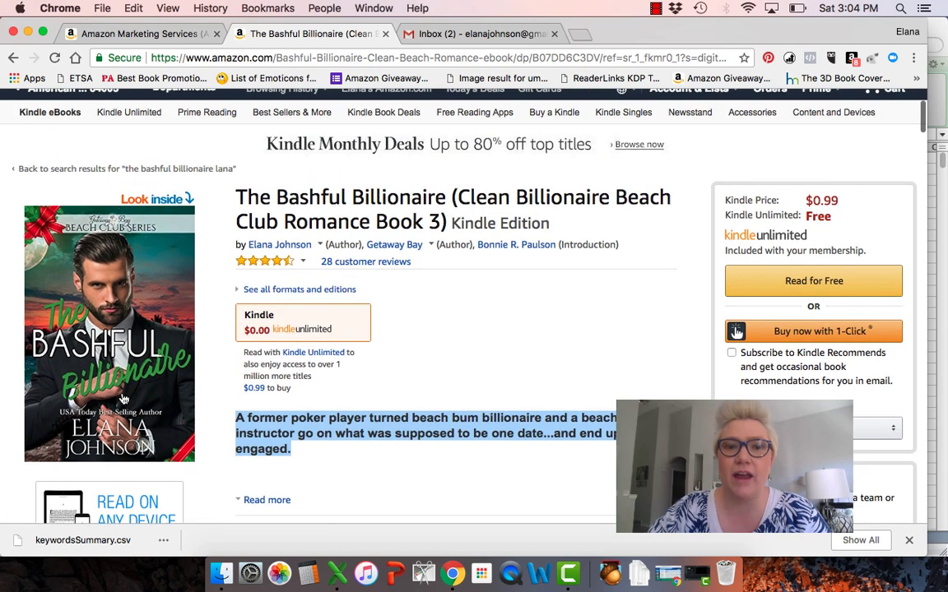
{"action": "scroll", "coordinate": [291, 363], "scroll_direction": "down", "scroll_amount": 1}
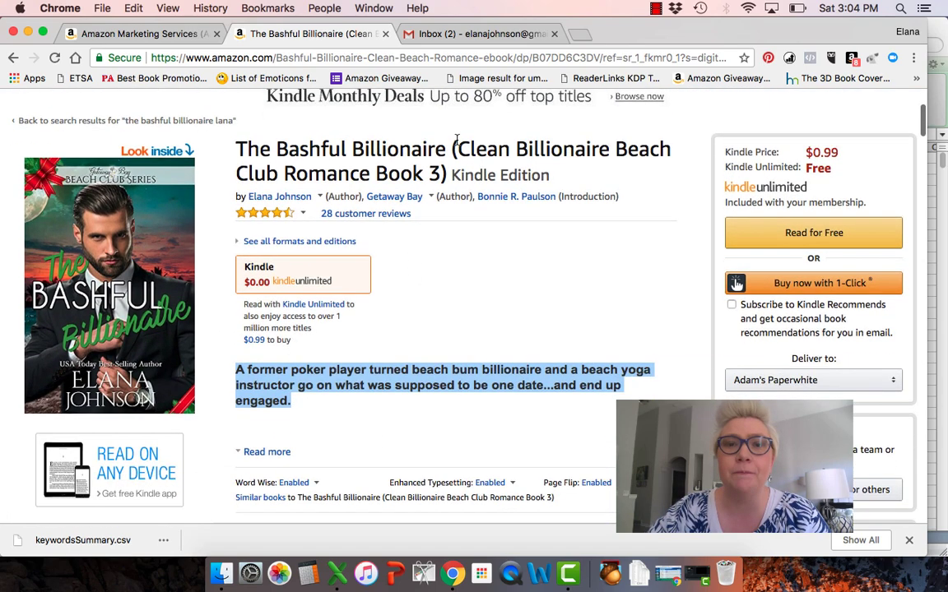
Copy the text from "A former poker player" to "Read free in KU." in the Gmail draft and paste it as the ad's custom text
{"action": "left_click", "coordinate": [426, 33]}
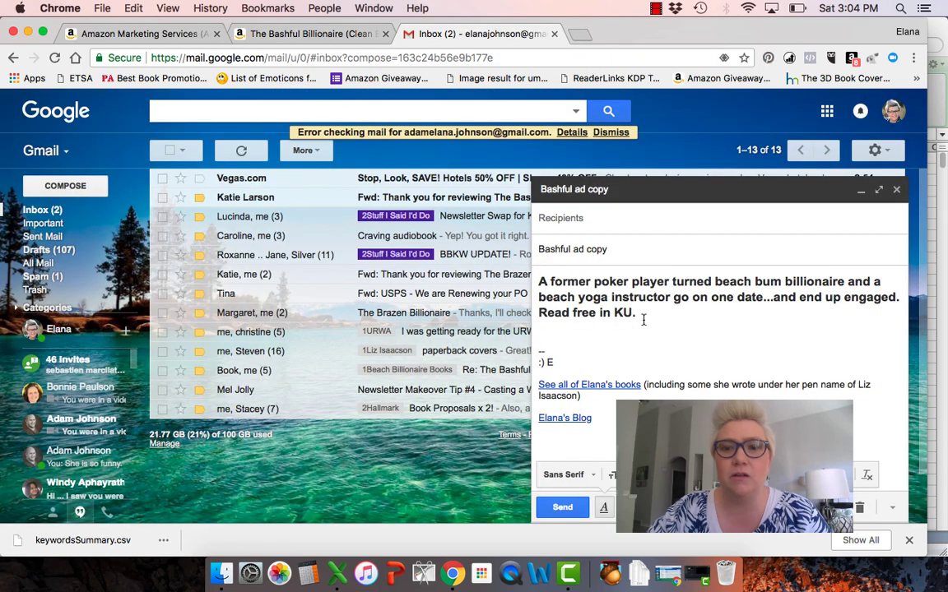
{"action": "left_click", "coordinate": [536, 284], "text": "shift"}
{"action": "key", "text": "super+c"}
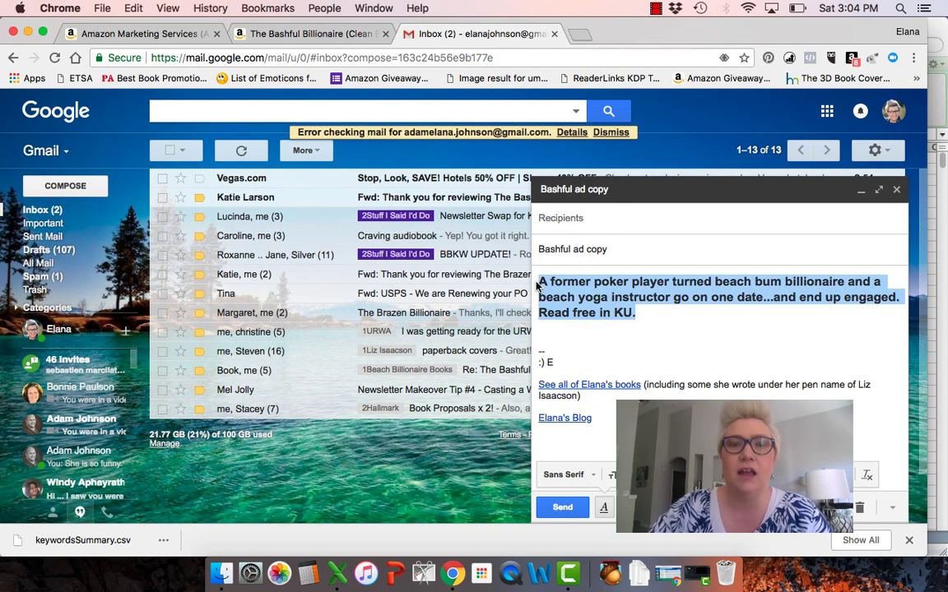
{"action": "left_click", "coordinate": [143, 34]}
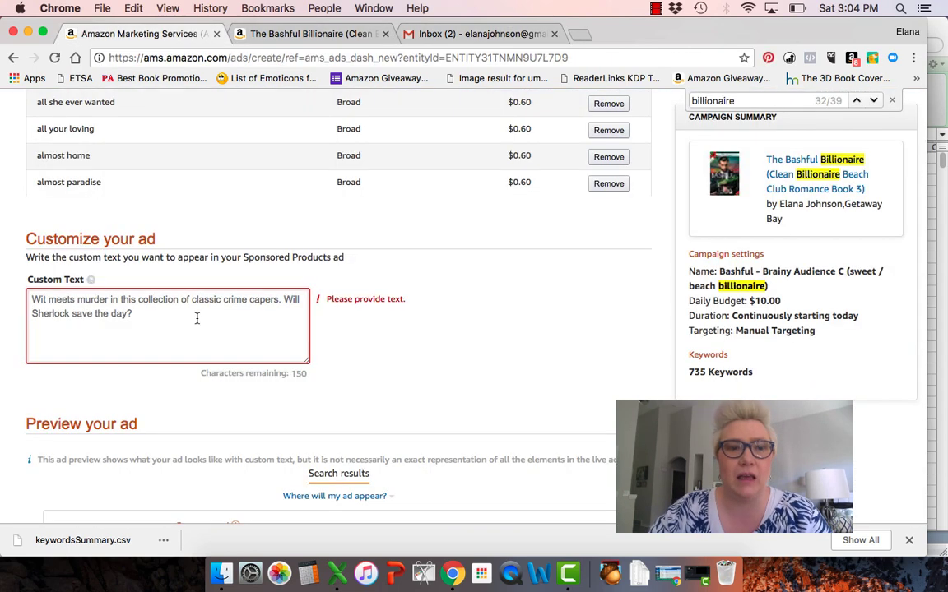
{"action": "key", "text": "super+v"}
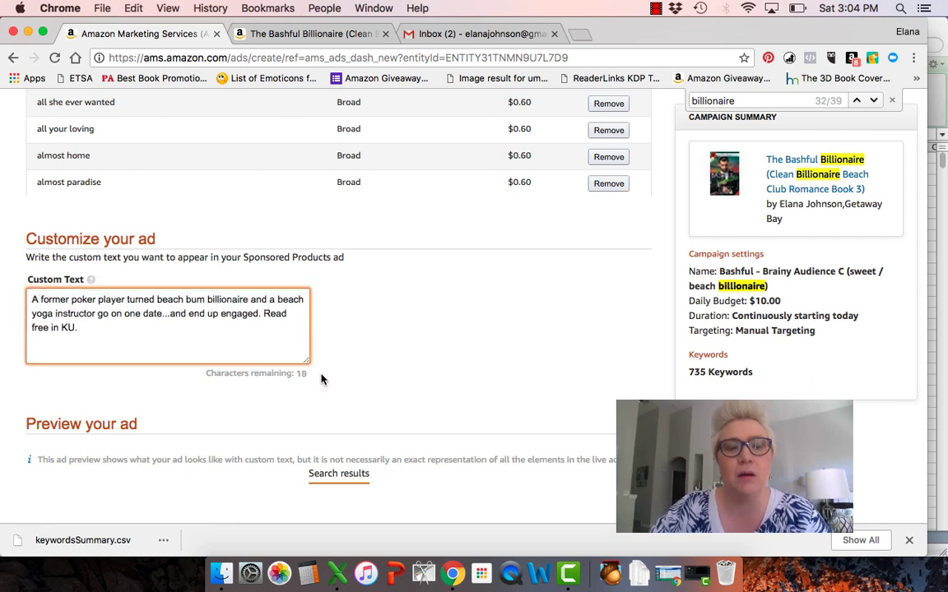
Check the ad preview with its custom text and submit the campaign for review
{"action": "scroll", "coordinate": [300, 354], "scroll_direction": "down", "scroll_amount": 1}
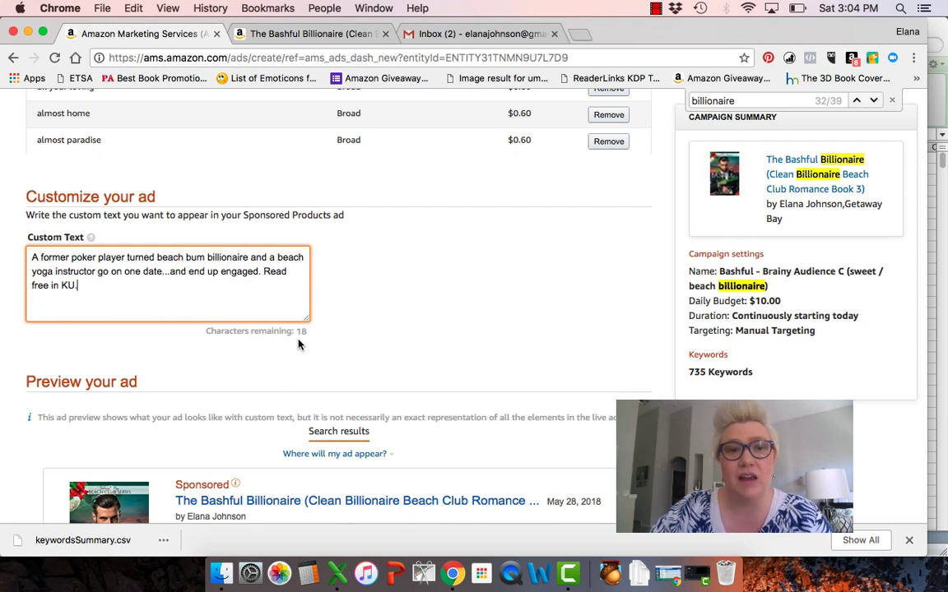
{"action": "scroll", "coordinate": [299, 345], "scroll_direction": "down", "scroll_amount": 2}
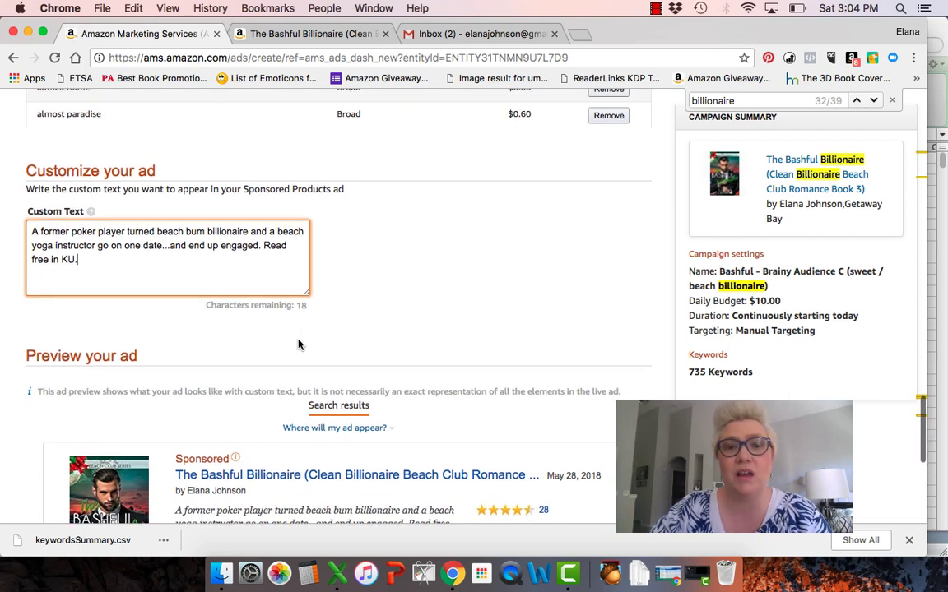
{"action": "scroll", "coordinate": [299, 345], "scroll_direction": "down", "scroll_amount": 3}
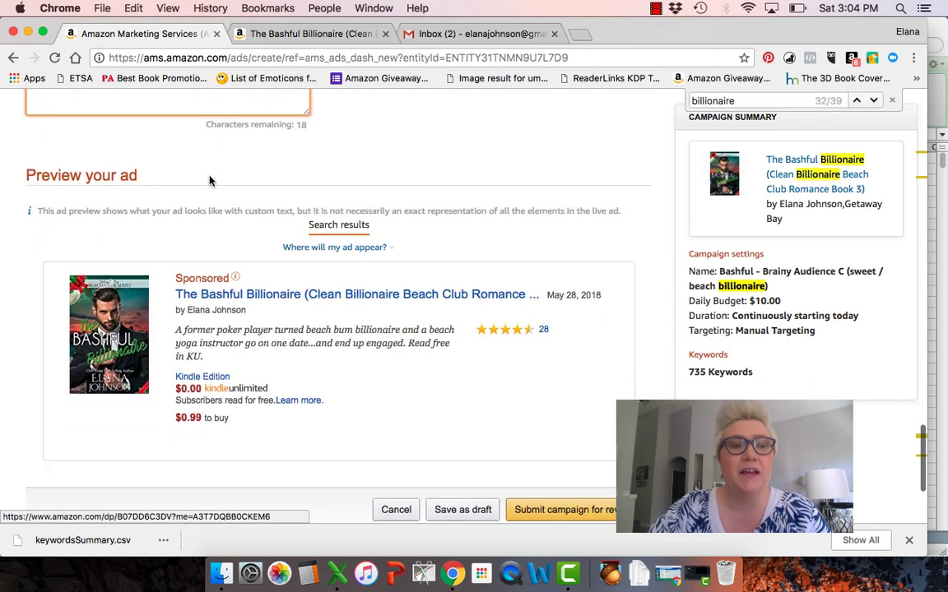
{"action": "scroll", "coordinate": [290, 336], "scroll_direction": "down", "scroll_amount": 3}
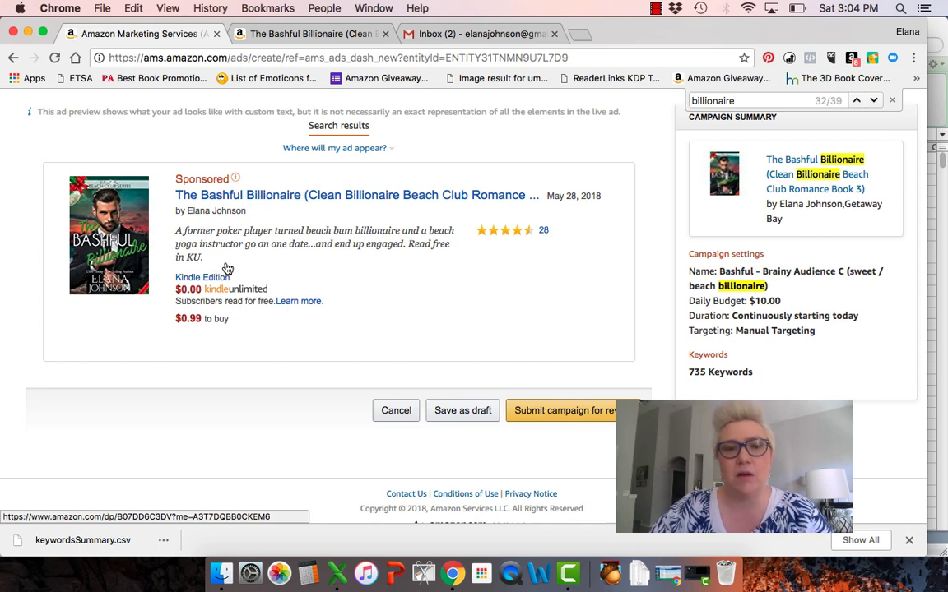
{"action": "left_click", "coordinate": [558, 412]}
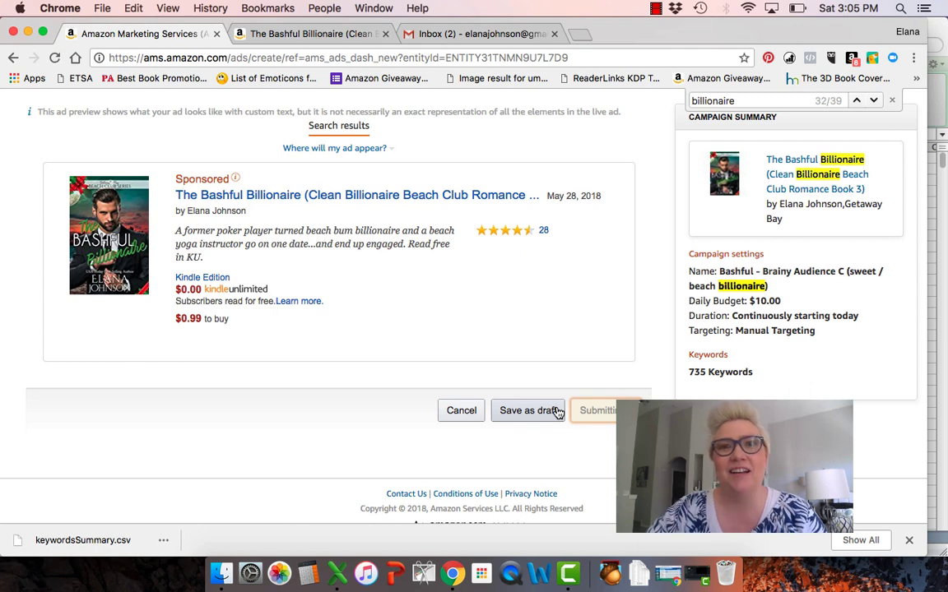
{"action": "scroll", "coordinate": [469, 324], "scroll_direction": "up", "scroll_amount": 3}
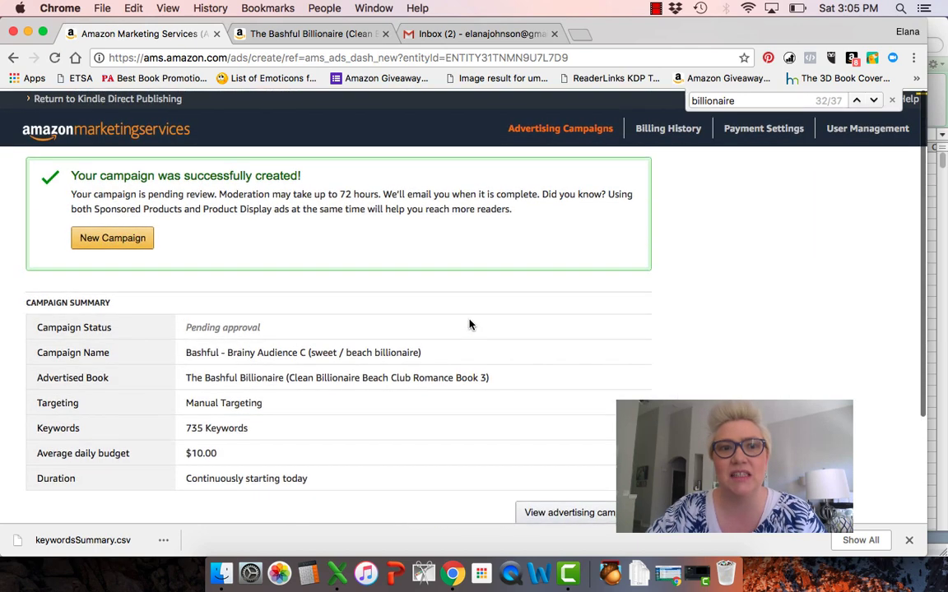